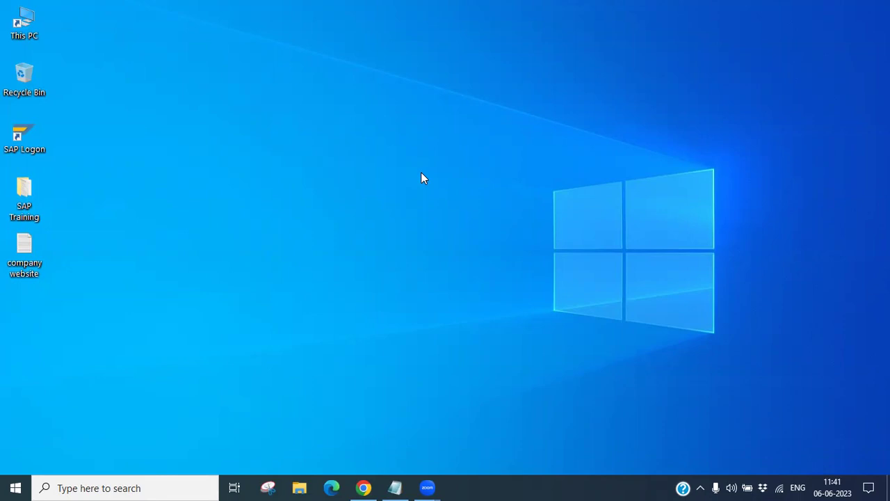
# Open the Notepad notes and review the listed topics on popups, radio button, chart, table and event-trigger script.
pyautogui.click(395, 488)
pyautogui.click(272, 321)
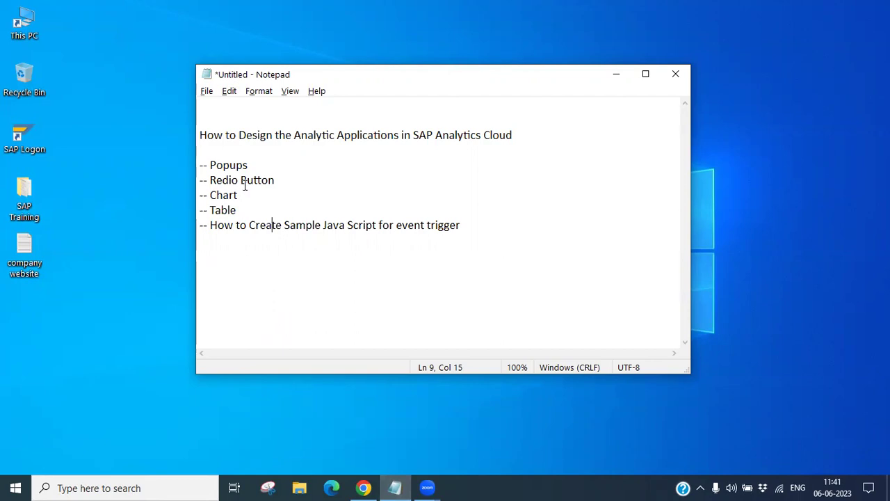
pyautogui.moveTo(248, 165); pyautogui.dragTo(211, 164)
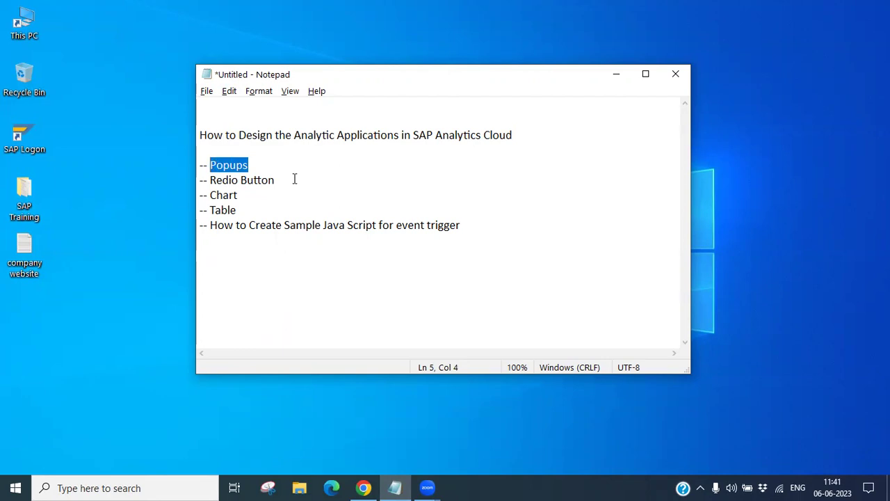
pyautogui.moveTo(285, 181); pyautogui.dragTo(210, 180)
pyautogui.click(290, 204)
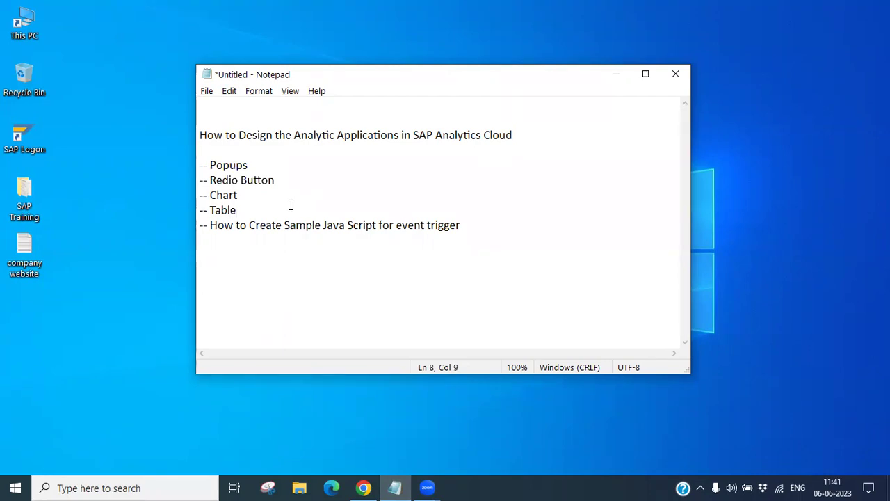
pyautogui.moveTo(238, 195); pyautogui.dragTo(211, 196)
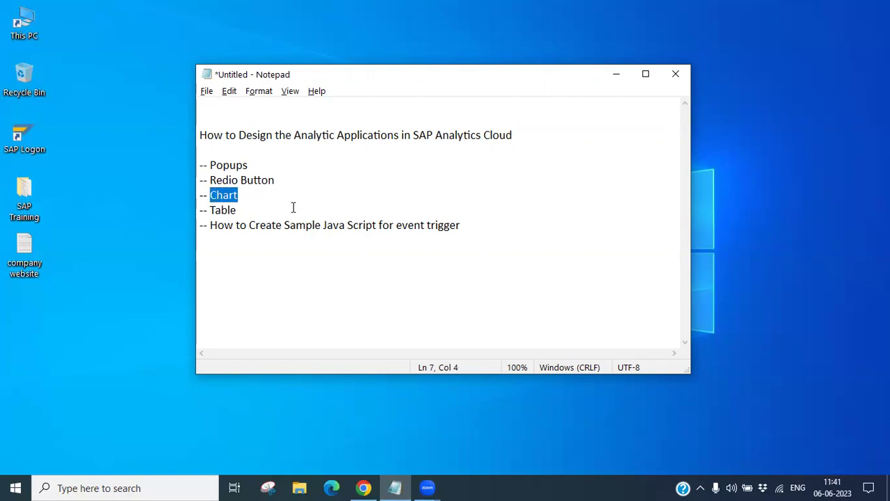
pyautogui.moveTo(265, 203); pyautogui.dragTo(465, 230)
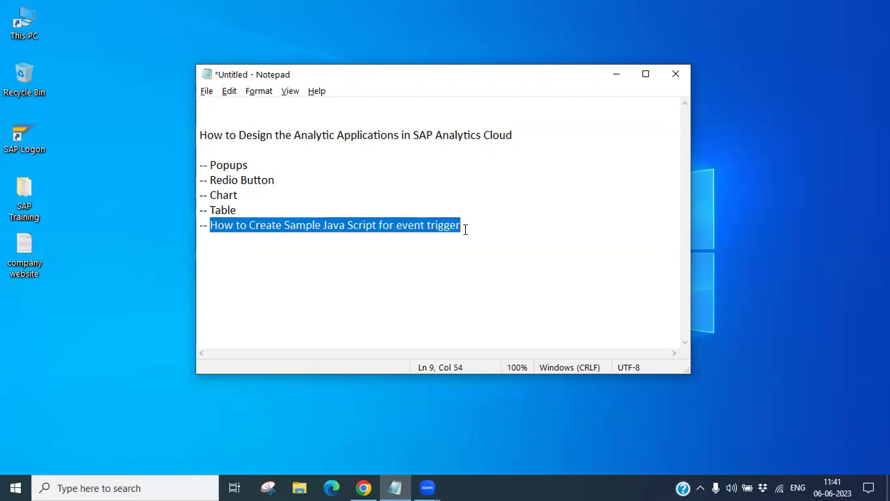
pyautogui.click(402, 251)
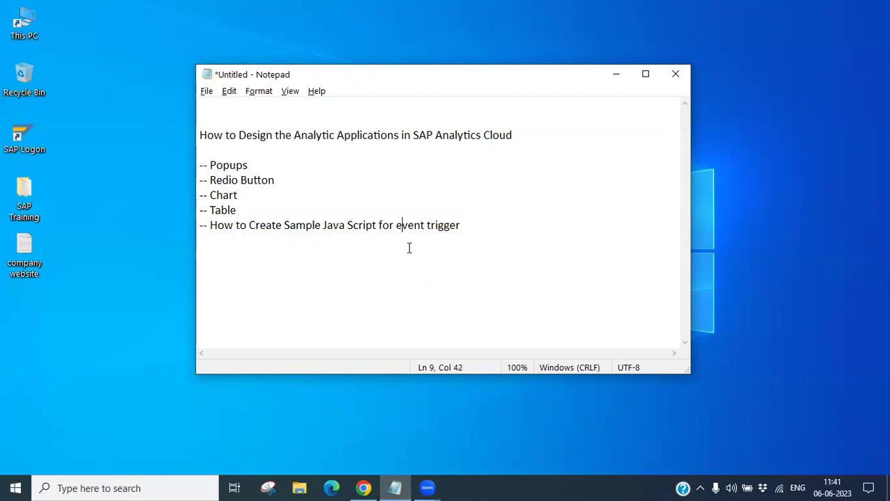
# Switch to SAP Analytics Cloud in Chrome and open the recent analytic application 1st_AA.
pyautogui.moveTo(364, 486)
pyautogui.click(363, 487)
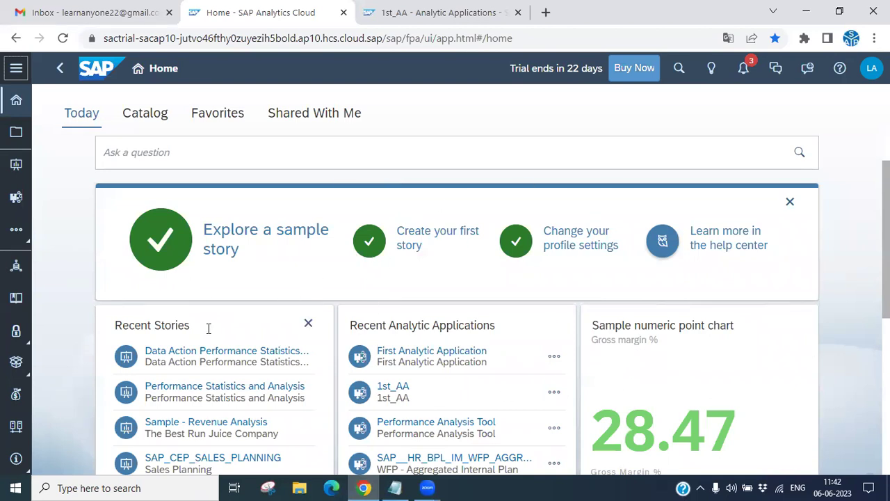
pyautogui.scroll(-1, 215, 363)
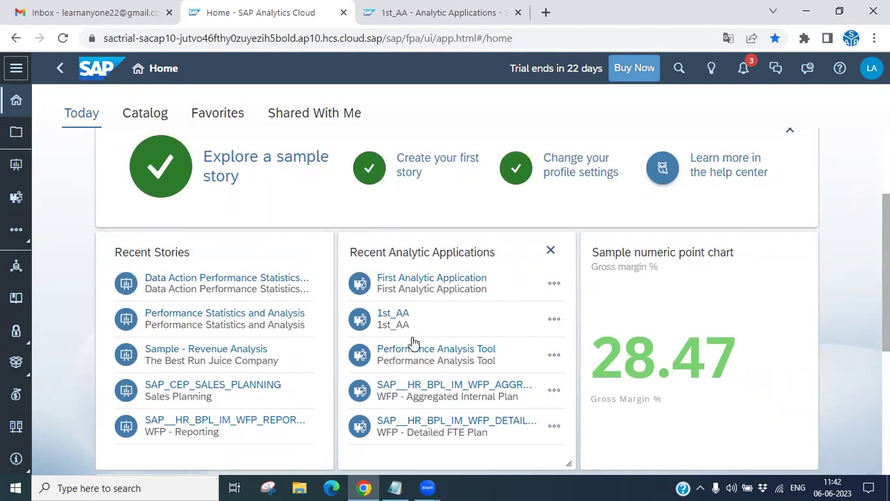
pyautogui.click(381, 331)
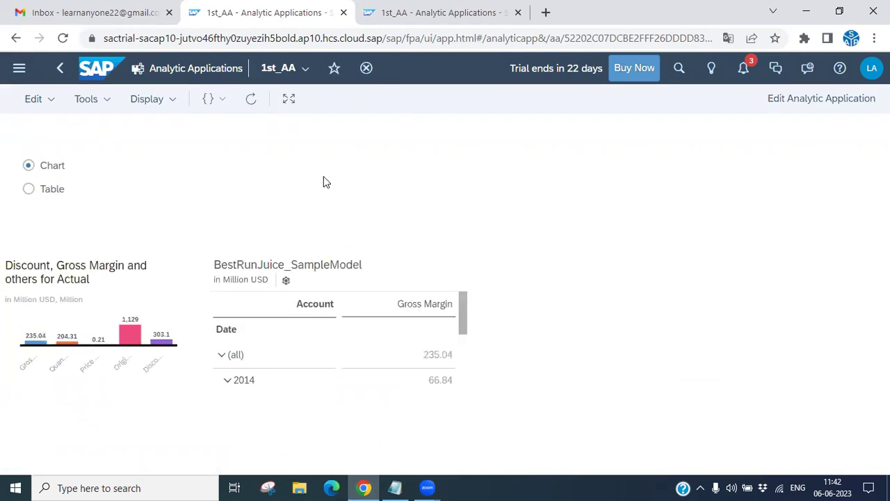
# Test the Table and Chart radio options of the running application, closing the popup each one opens.
pyautogui.click(28, 189)
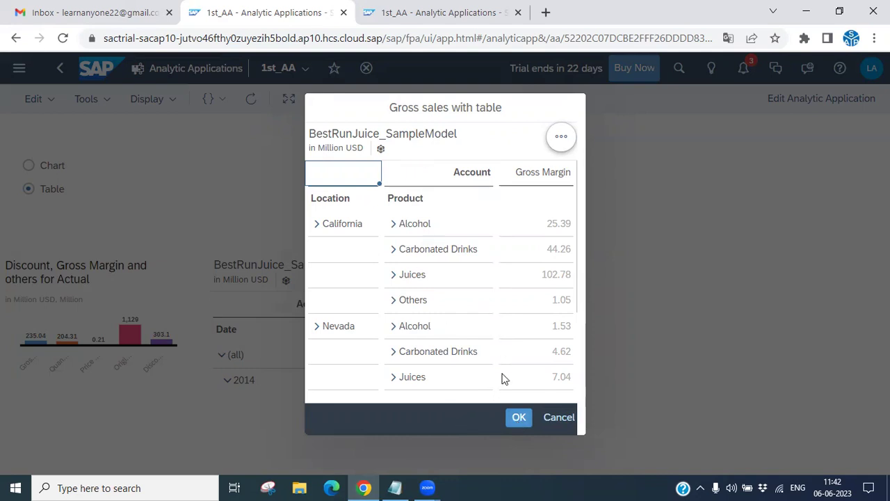
pyautogui.click(519, 418)
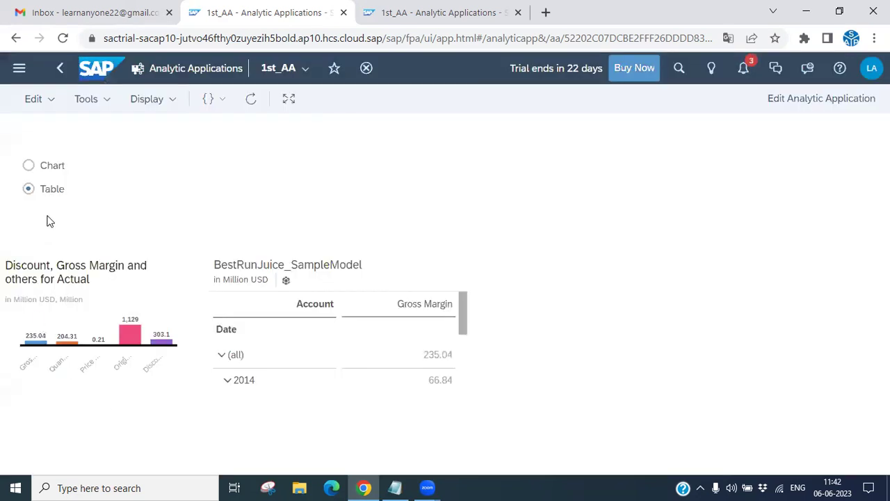
pyautogui.click(30, 167)
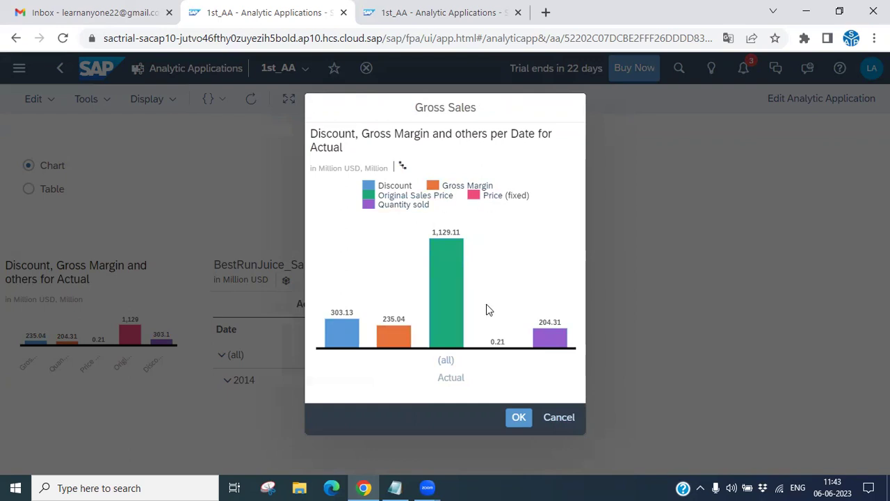
pyautogui.click(518, 417)
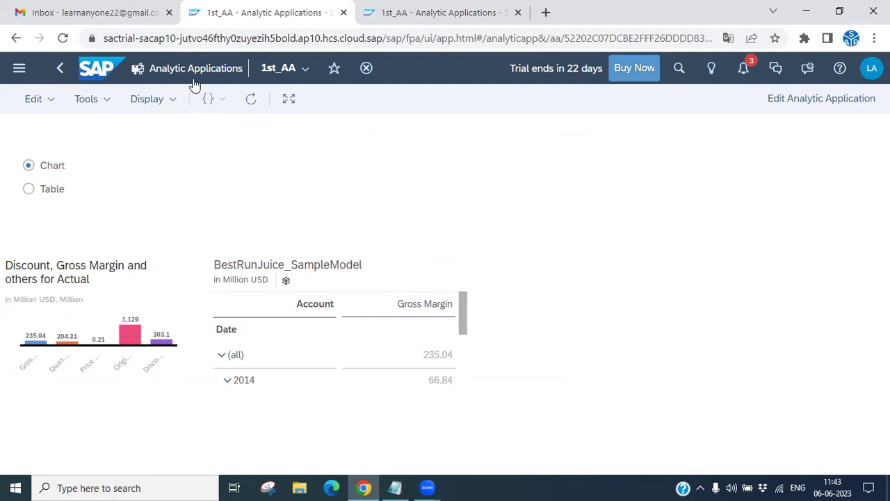
# Close the 1st_AA application and go to the Analytic Applications start page.
pyautogui.click(20, 67)
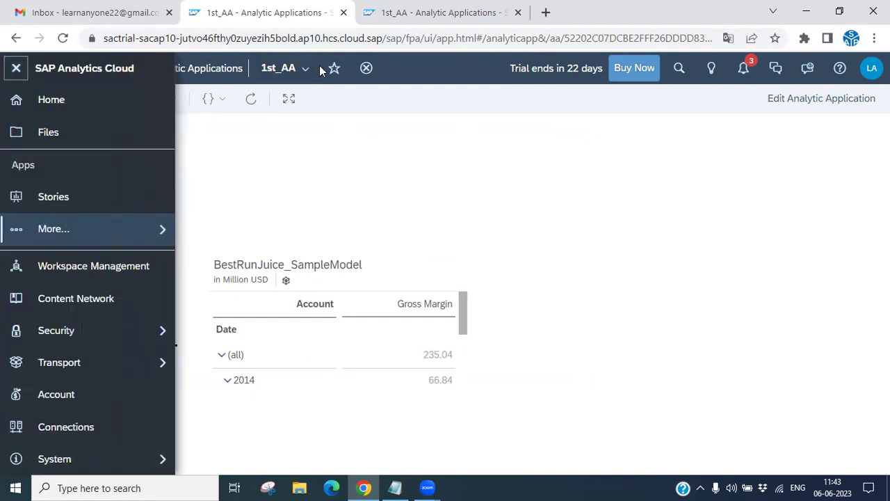
pyautogui.click(365, 68)
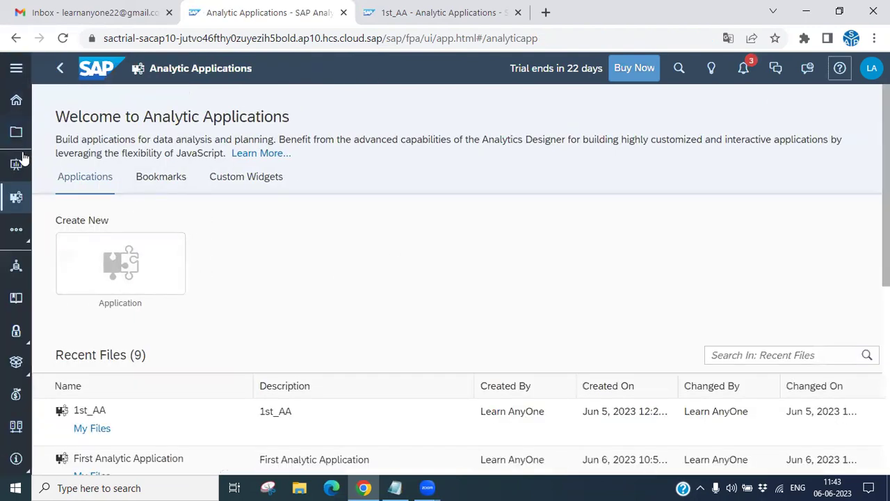
pyautogui.click(16, 69)
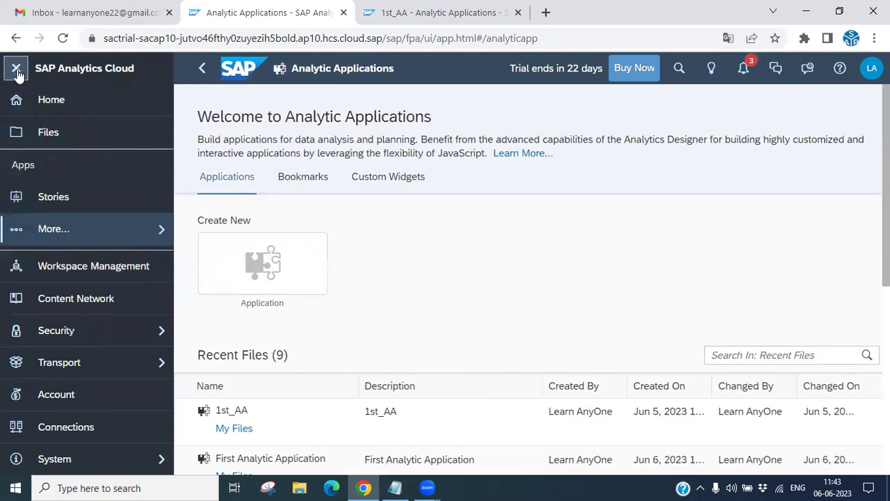
pyautogui.click(56, 240)
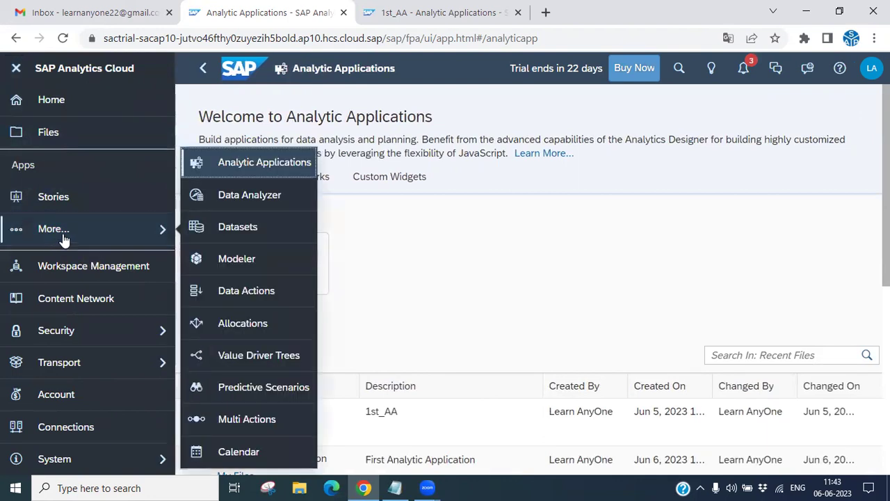
pyautogui.click(248, 169)
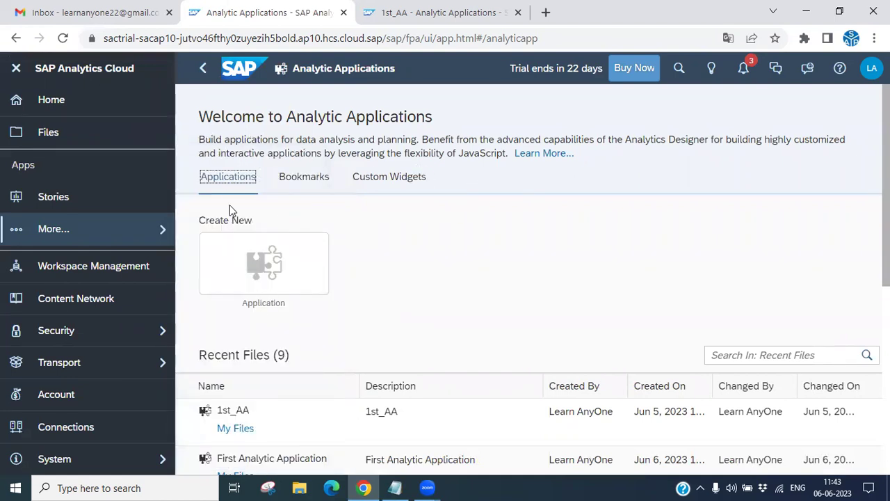
# Create a new analytic application in Classic Design Experience mode and collapse the main navigation.
pyautogui.click(280, 292)
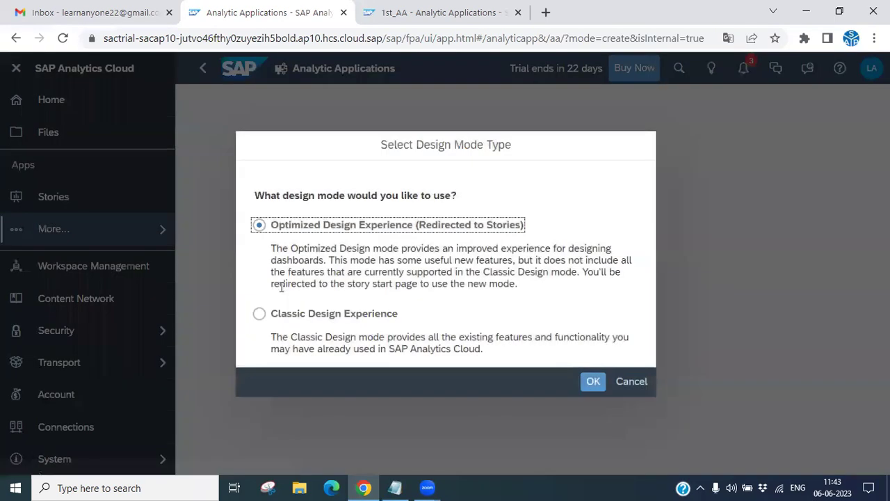
pyautogui.click(260, 315)
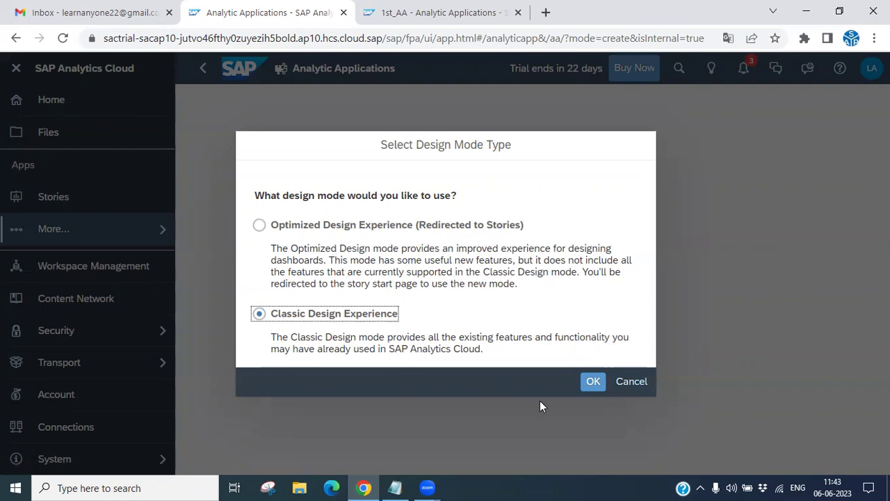
pyautogui.click(587, 382)
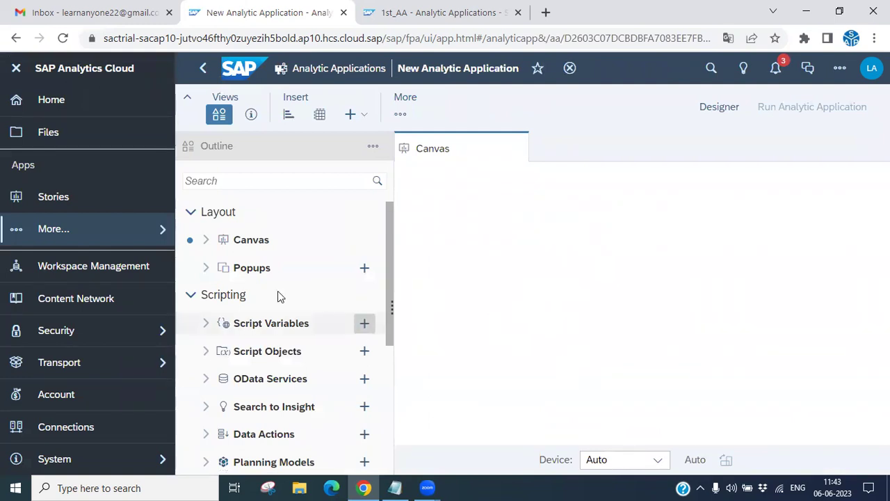
pyautogui.click(16, 67)
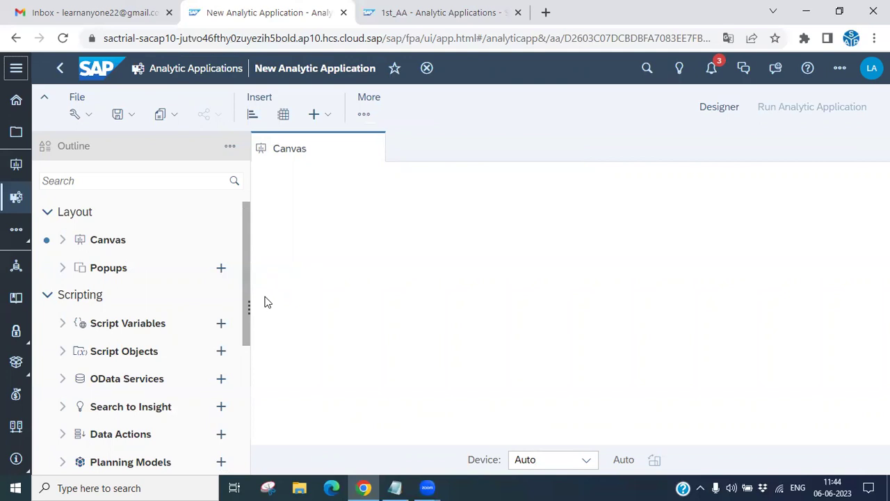
# Insert a chart on the canvas based on the BestRunJuice sample model from the Samples folder.
pyautogui.click(253, 120)
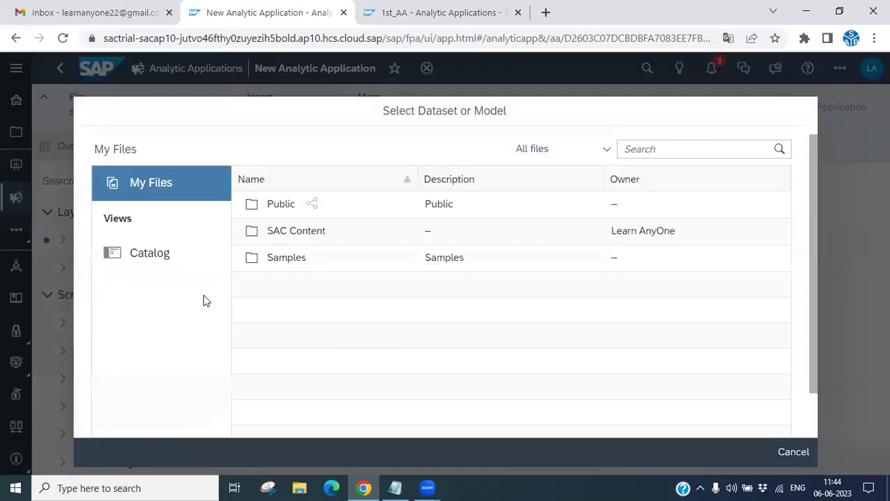
pyautogui.click(291, 257)
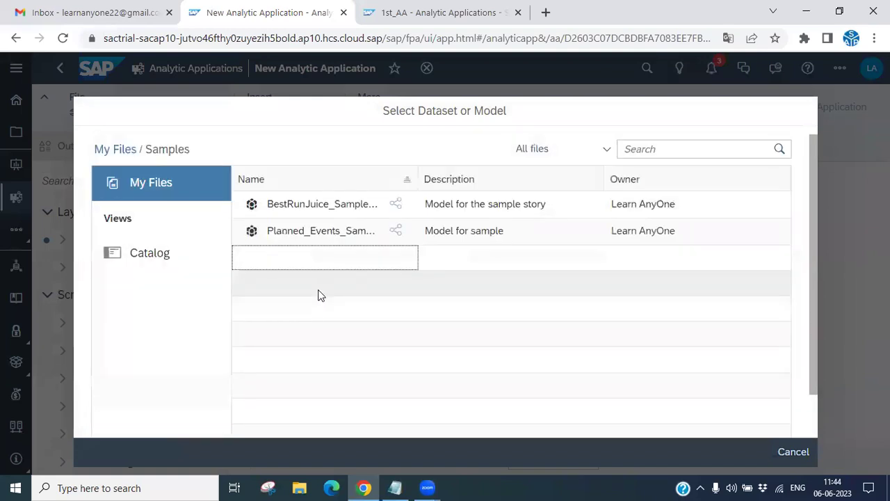
pyautogui.click(304, 204)
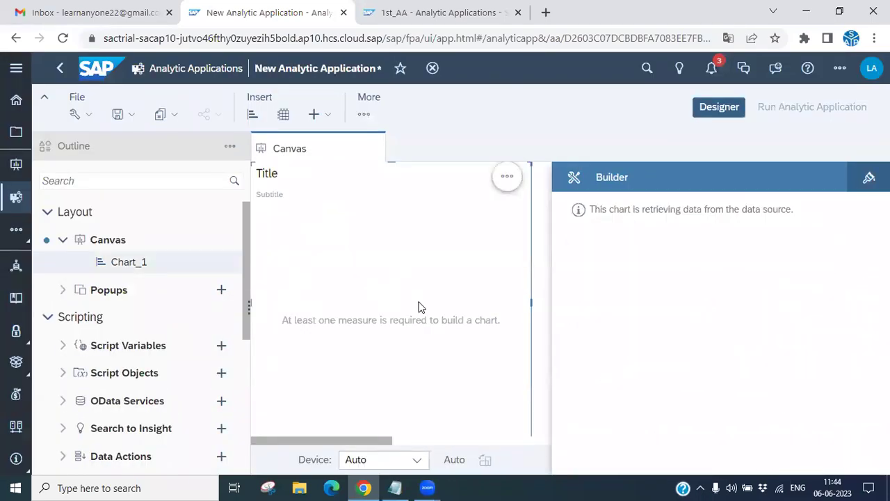
# Set the chart type to Bar/Column and the chart orientation to Vertical.
pyautogui.click(619, 351)
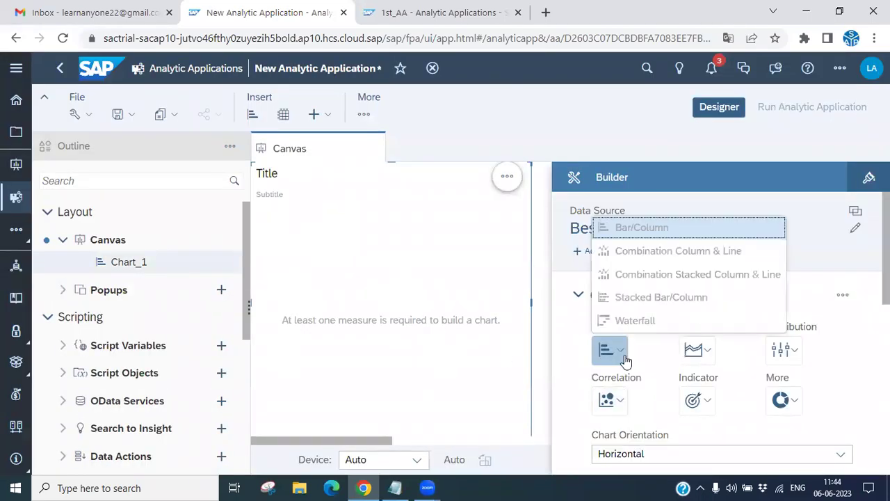
pyautogui.click(630, 235)
pyautogui.scroll(-3, 674, 338)
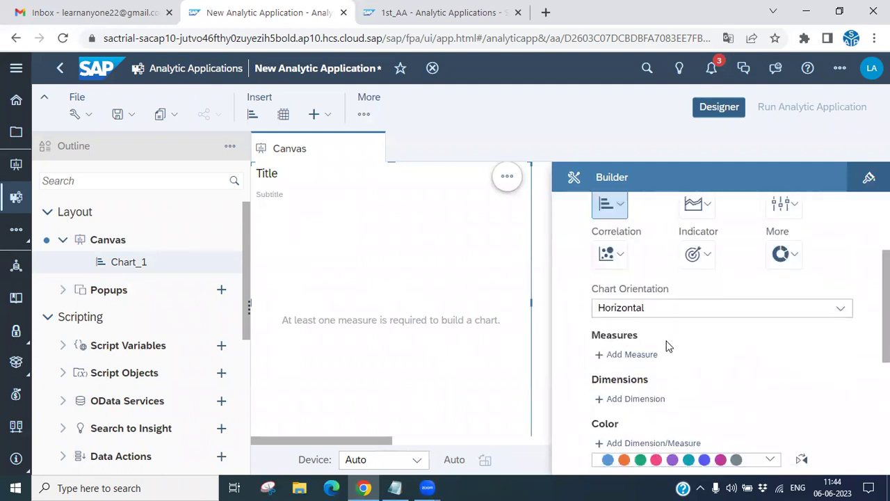
pyautogui.click(641, 309)
pyautogui.click(636, 329)
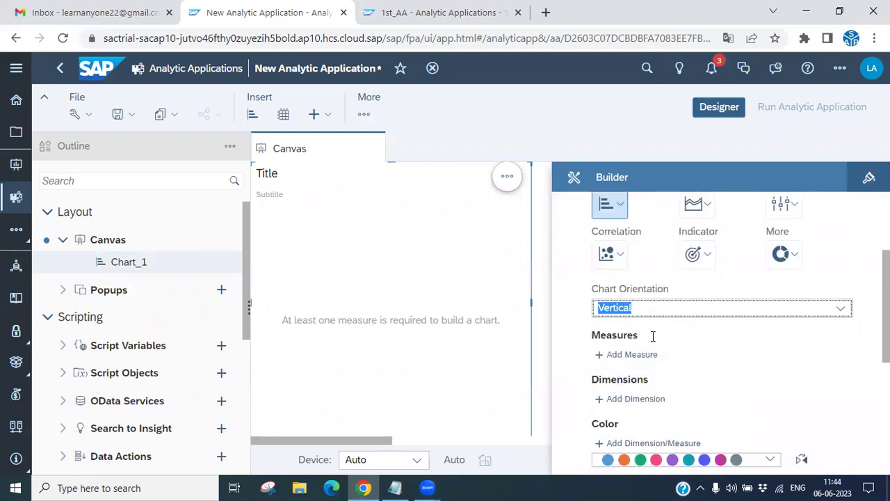
# Add Gross Margin, Original Sales Price, Price (fixed) and Quantity sold as the chart's measures.
pyautogui.scroll(-2, 652, 336)
pyautogui.click(630, 281)
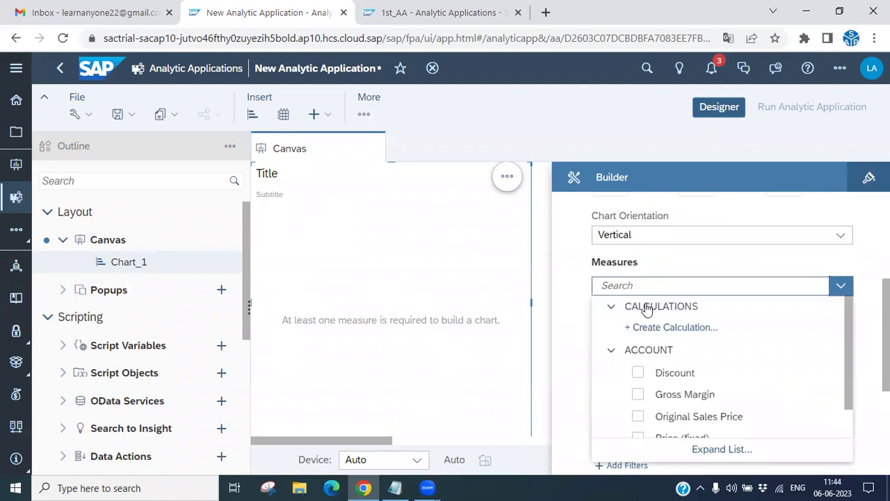
pyautogui.scroll(-1, 661, 362)
pyautogui.click(638, 359)
pyautogui.click(637, 381)
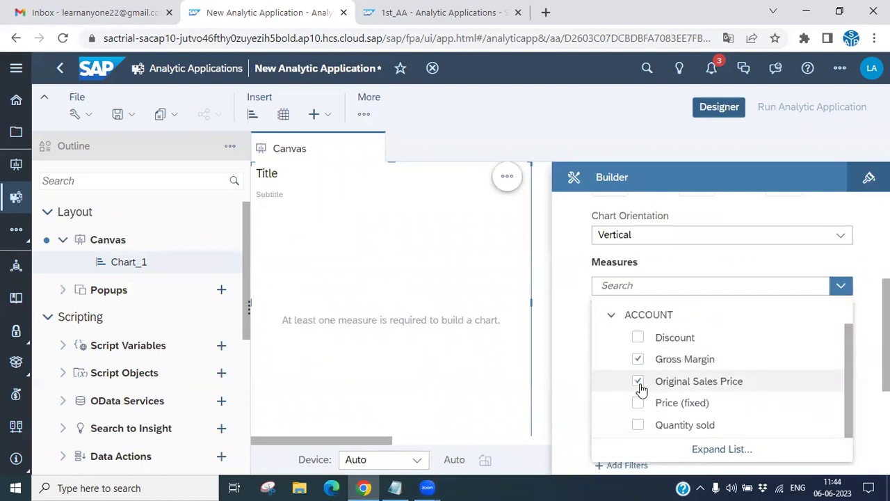
pyautogui.click(638, 403)
pyautogui.click(637, 427)
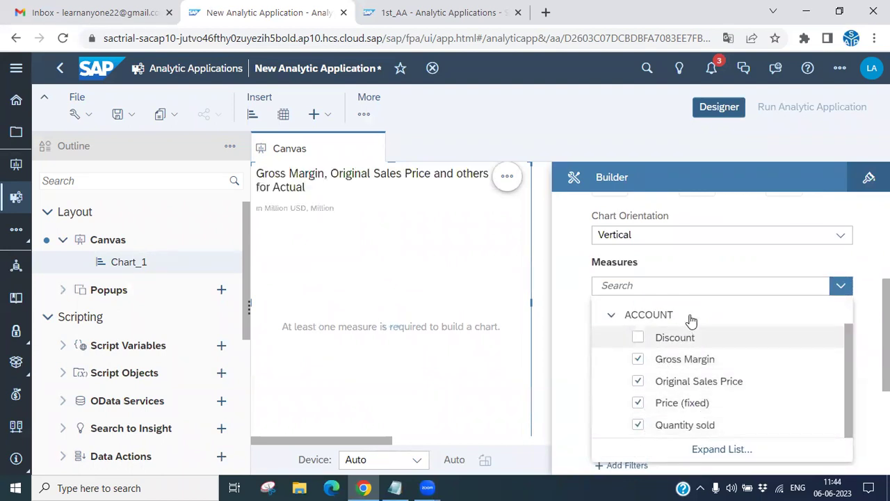
pyautogui.click(567, 240)
# Try Product as the chart's dimension and replace it with Sales Manager.
pyautogui.scroll(-2, 676, 373)
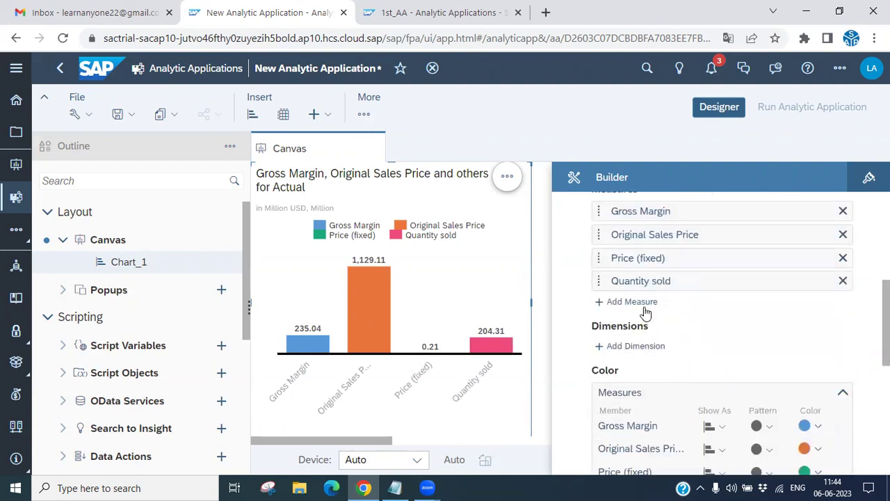
pyautogui.click(640, 346)
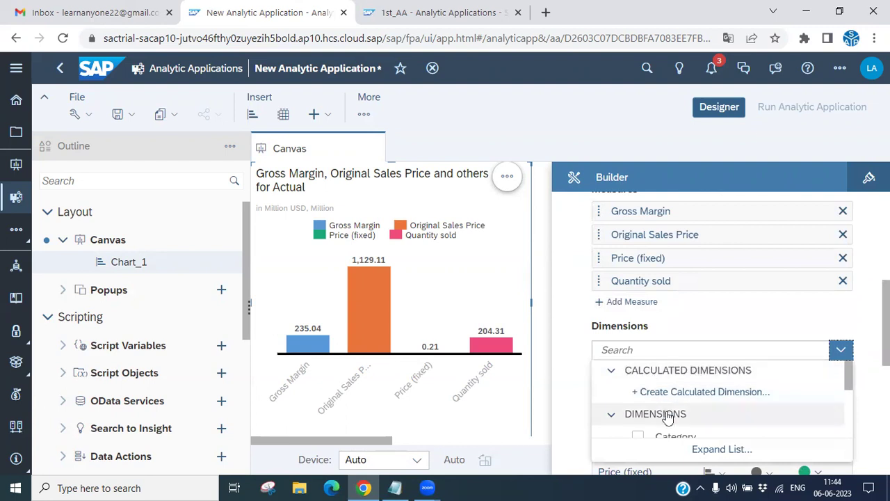
pyautogui.scroll(-3, 667, 416)
pyautogui.click(639, 382)
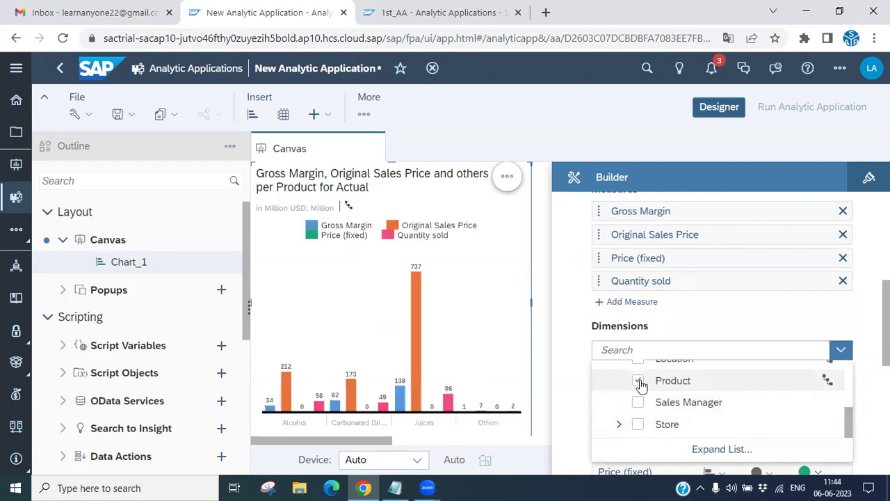
pyautogui.click(638, 403)
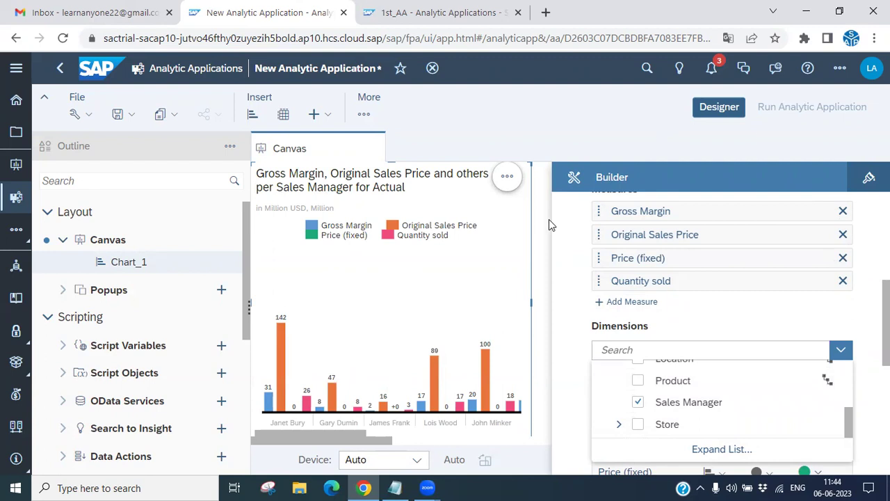
# Shrink the chart by its upper edge and width so it occupies only the lower-left part of the canvas.
pyautogui.click(544, 238)
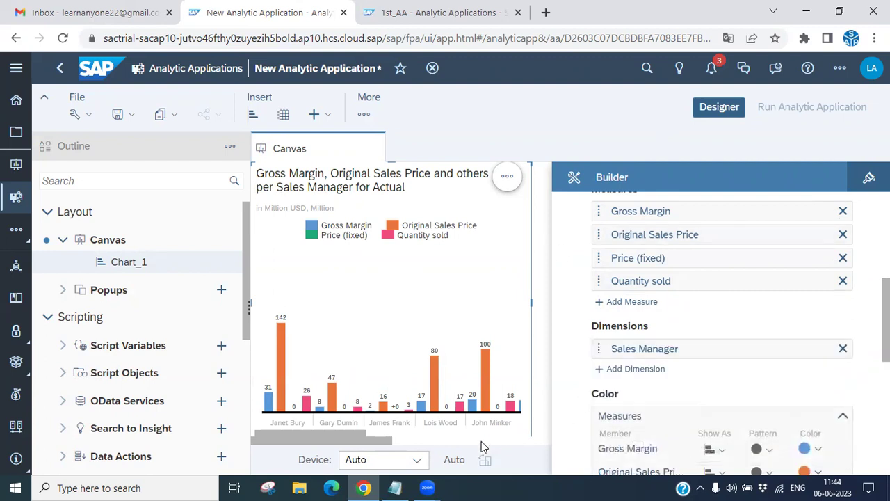
pyautogui.click(716, 105)
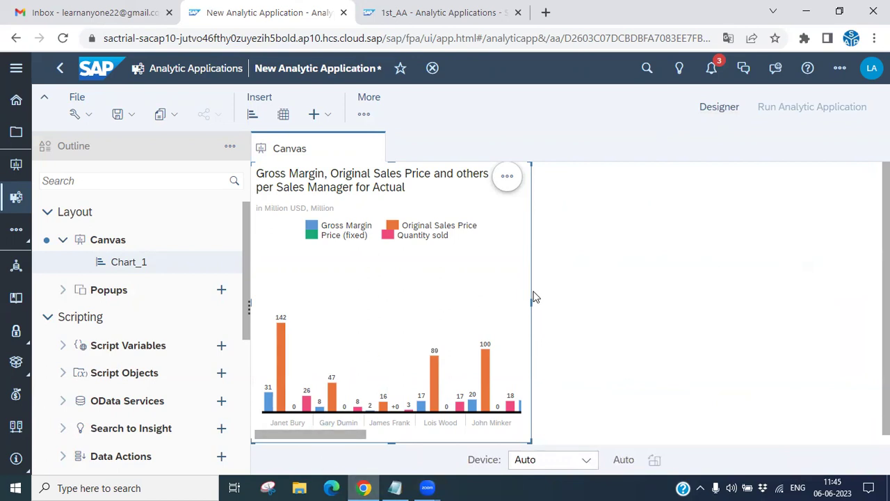
pyautogui.moveTo(529, 161); pyautogui.dragTo(473, 243)
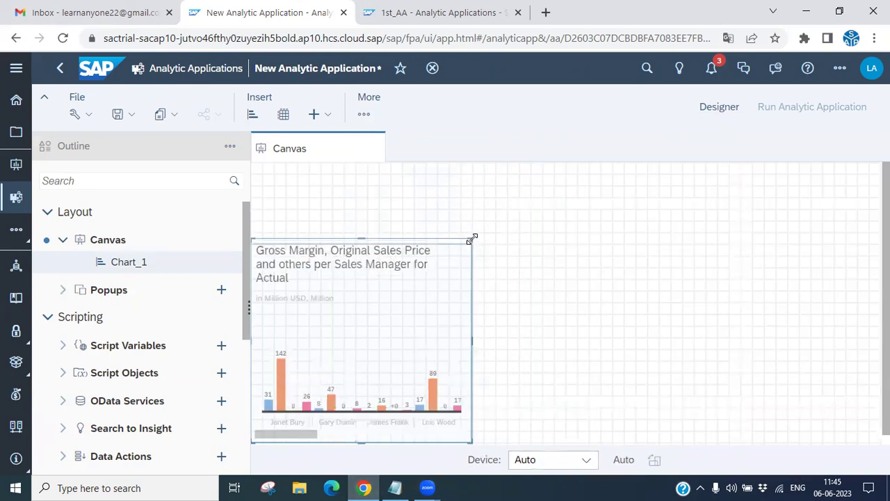
pyautogui.doubleClick(356, 256)
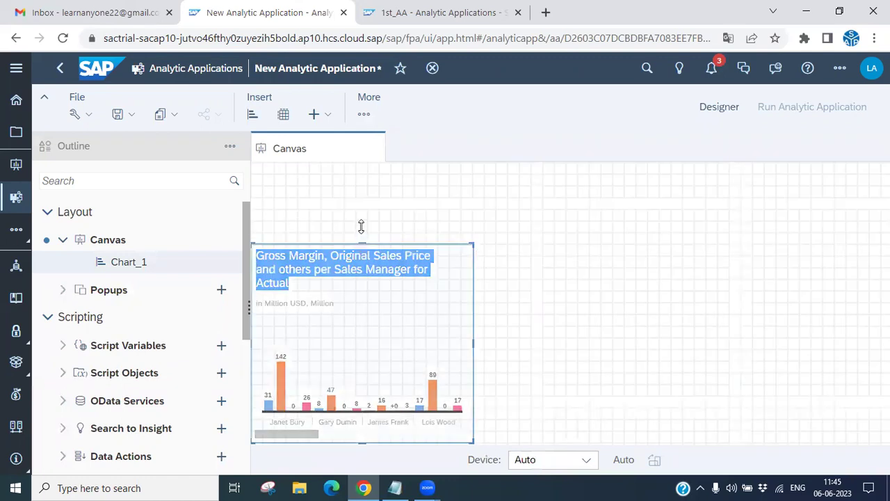
pyautogui.moveTo(359, 244); pyautogui.dragTo(364, 275)
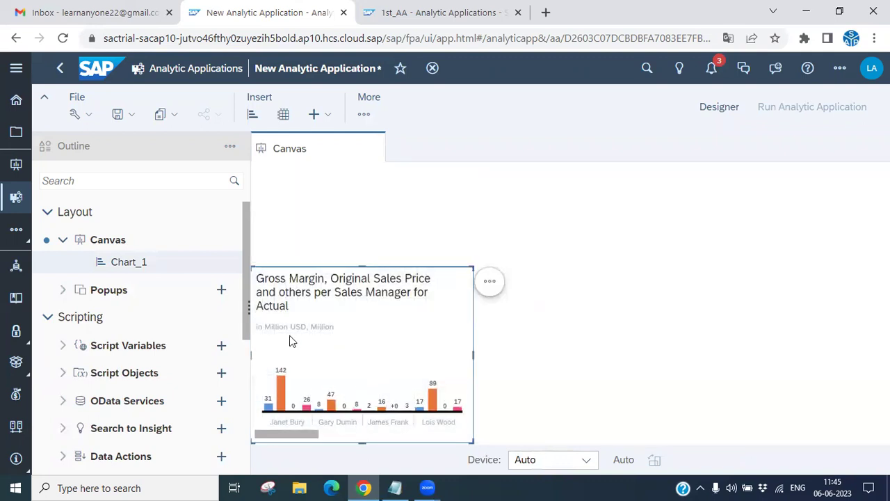
# Insert a table based on BestRunJuice_SampleModel and add Category to its rows.
pyautogui.click(284, 116)
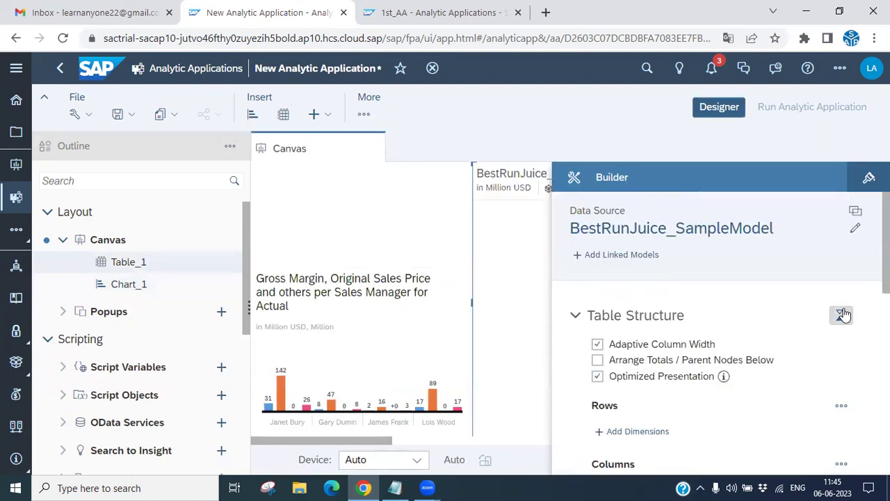
pyautogui.scroll(-2, 765, 327)
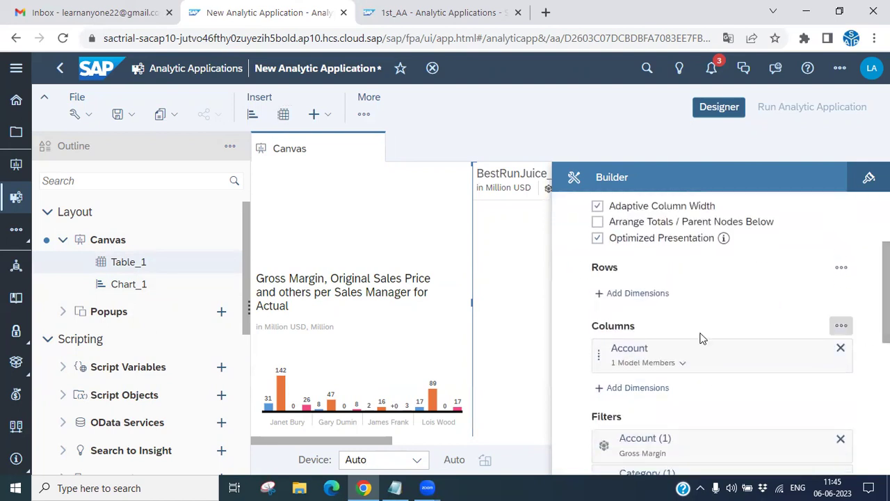
pyautogui.click(635, 293)
pyautogui.scroll(-2, 678, 406)
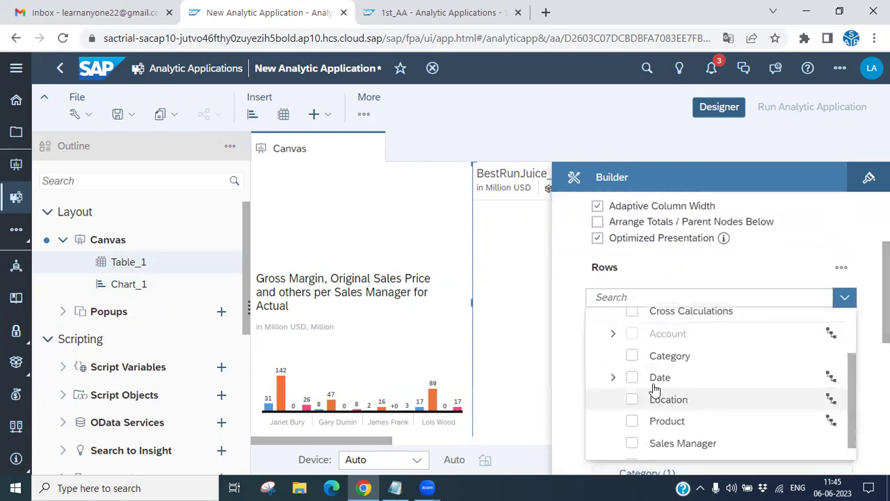
pyautogui.click(633, 356)
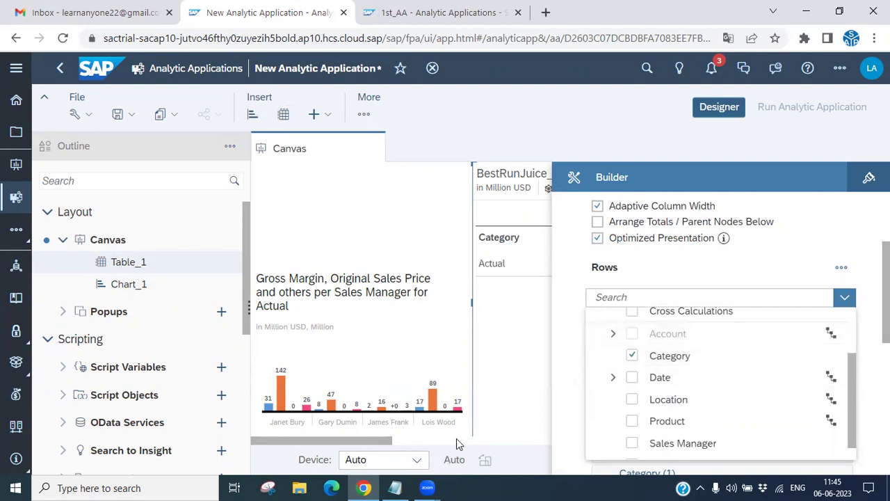
pyautogui.click(725, 347)
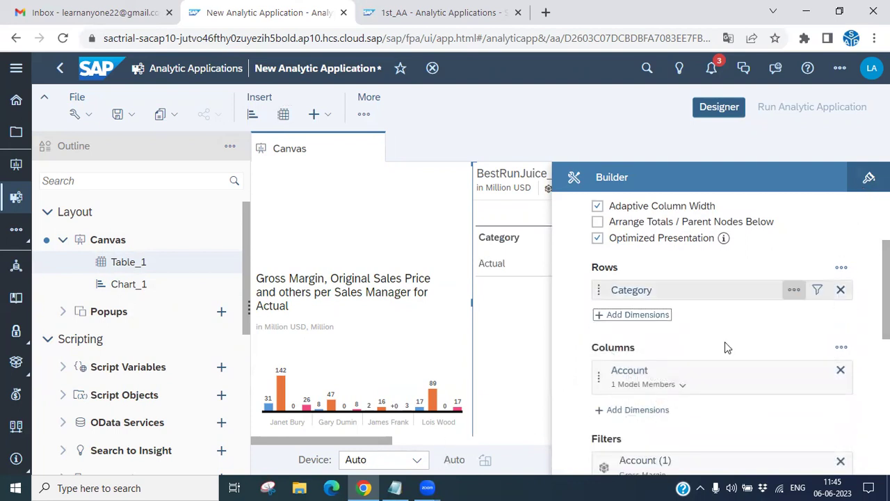
# Add Location and Product as further row dimensions of the table.
pyautogui.click(635, 316)
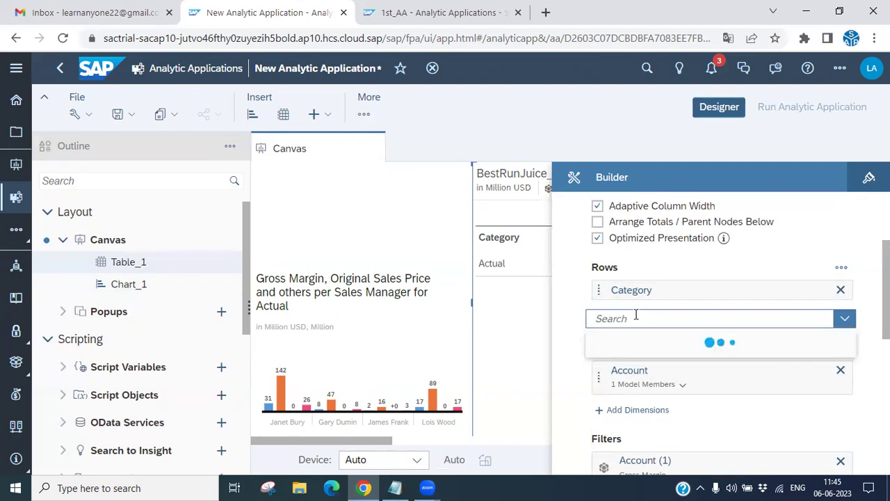
pyautogui.scroll(-3, 633, 410)
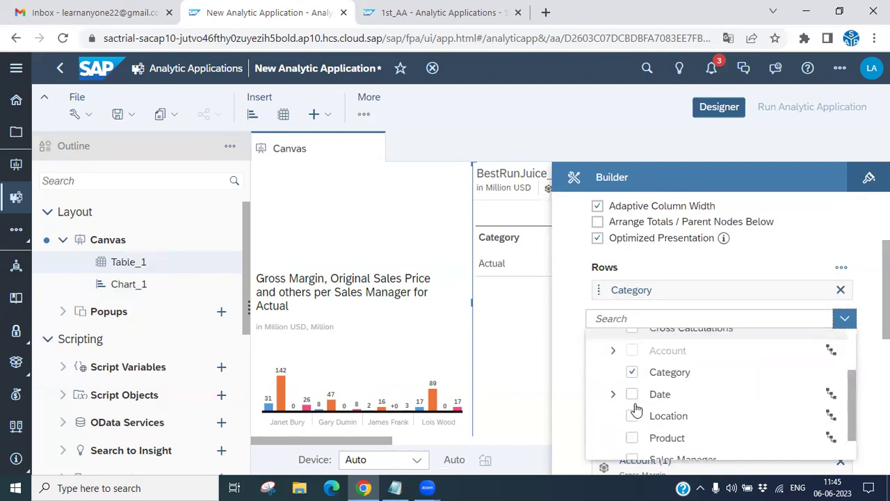
pyautogui.click(633, 382)
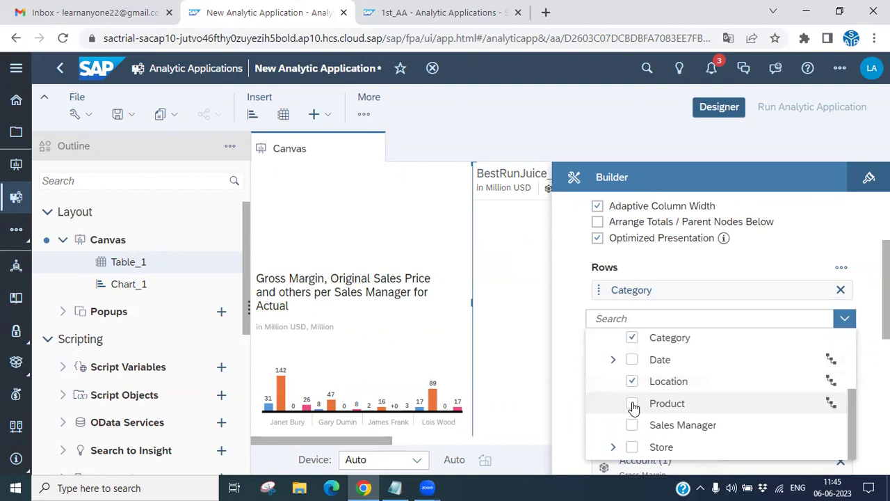
pyautogui.click(632, 404)
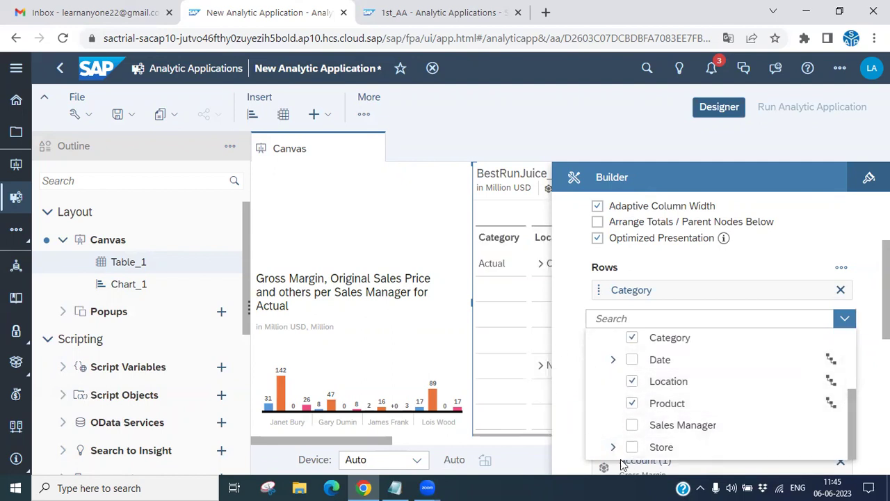
pyautogui.click(527, 459)
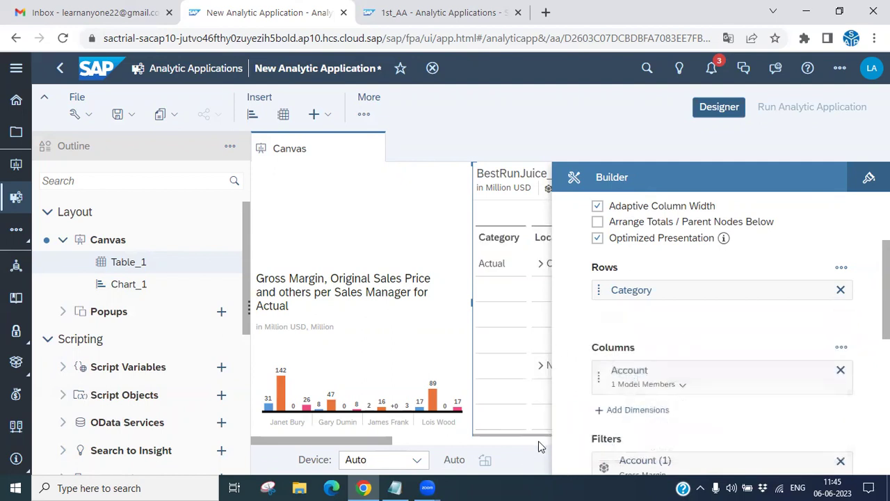
# Shrink the table from its upper-left corner to align its top with the chart and leave a gap between them.
pyautogui.click(719, 106)
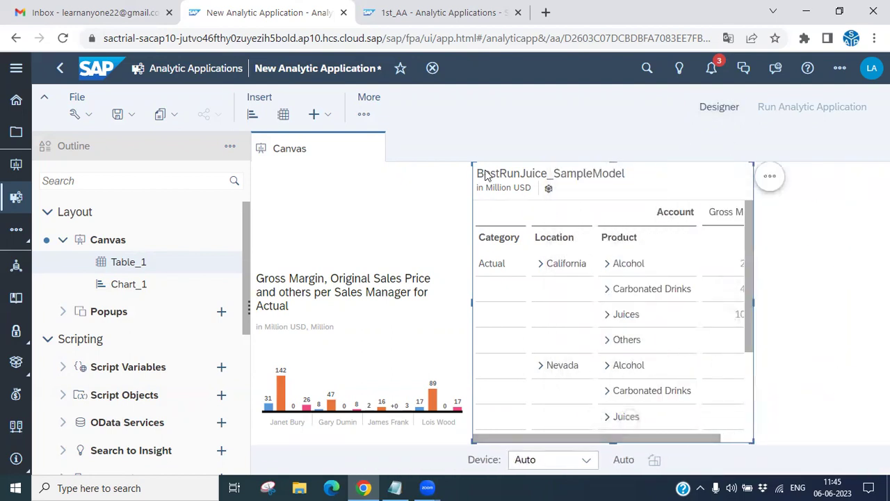
pyautogui.moveTo(474, 161); pyautogui.dragTo(517, 265)
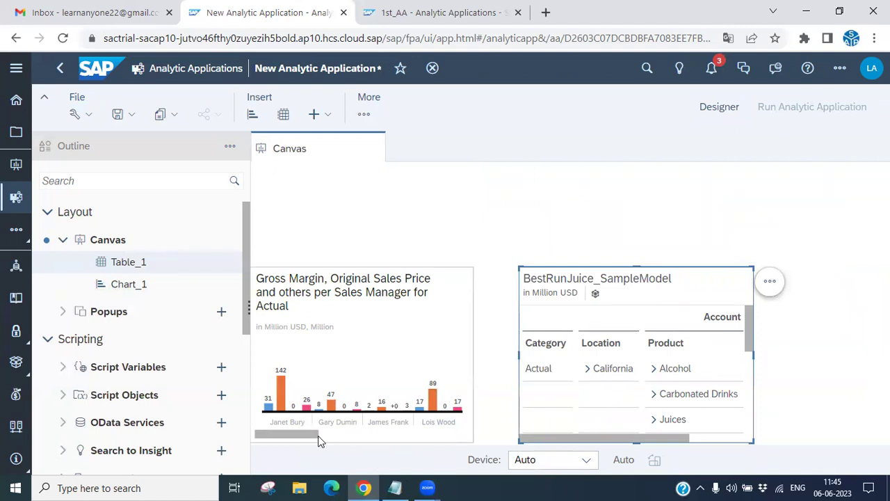
pyautogui.click(340, 441)
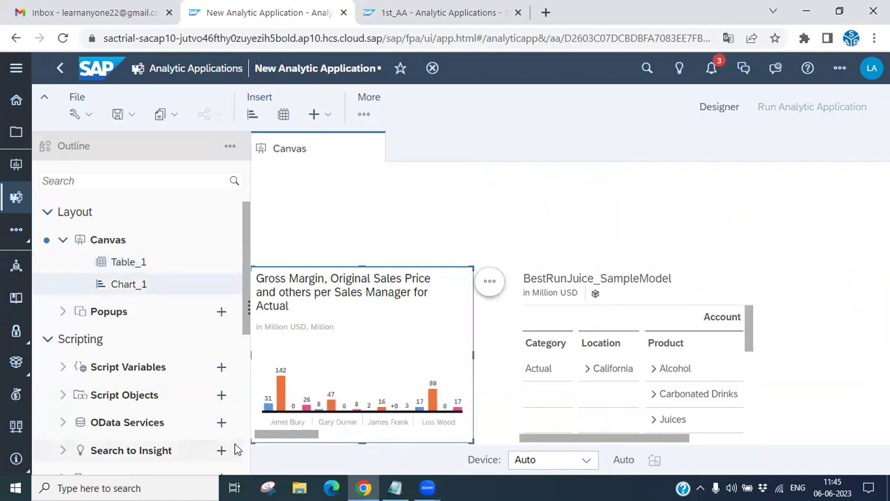
# Insert a radio button group above the chart, about 208 by 112 px, starting about 16 px below the canvas top.
pyautogui.click(328, 117)
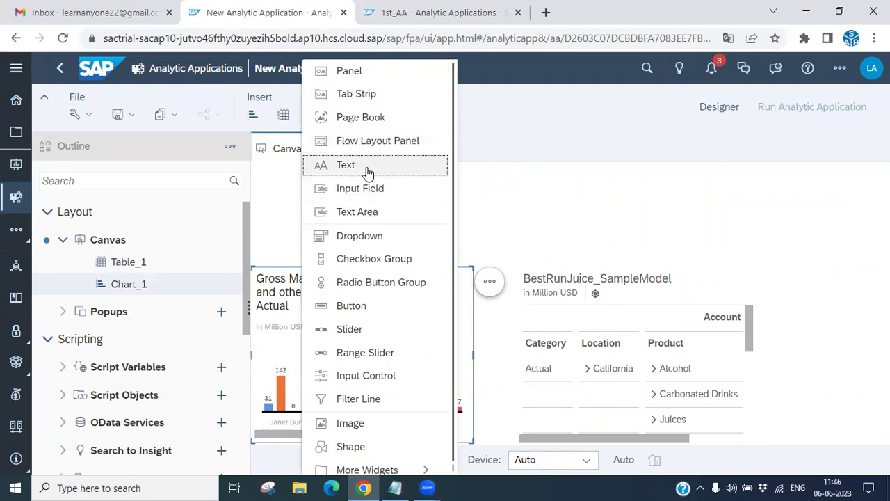
pyautogui.click(388, 287)
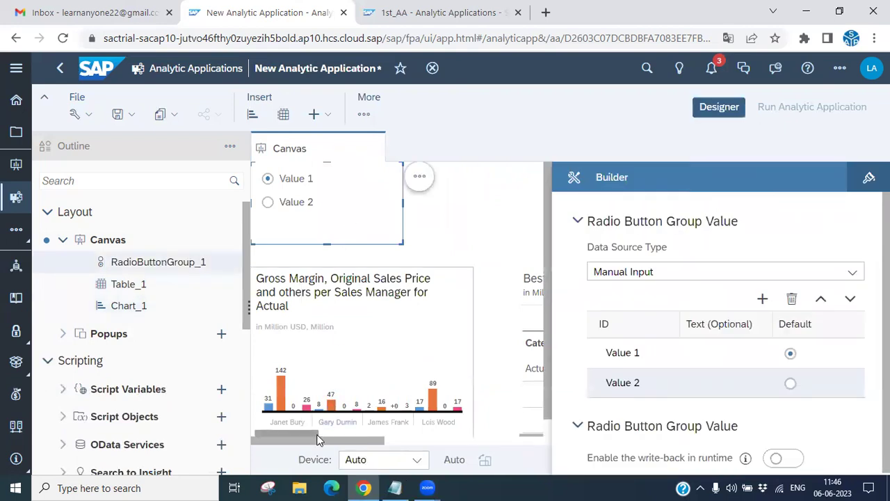
pyautogui.click(292, 213)
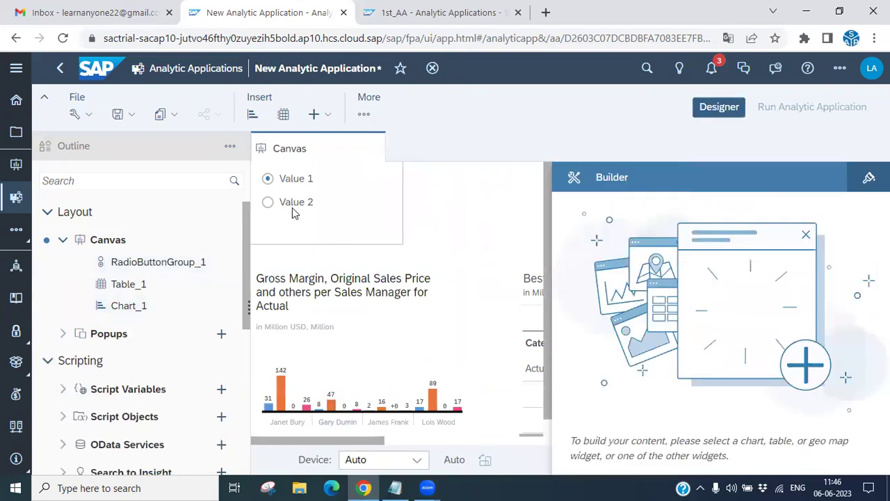
pyautogui.click(345, 189)
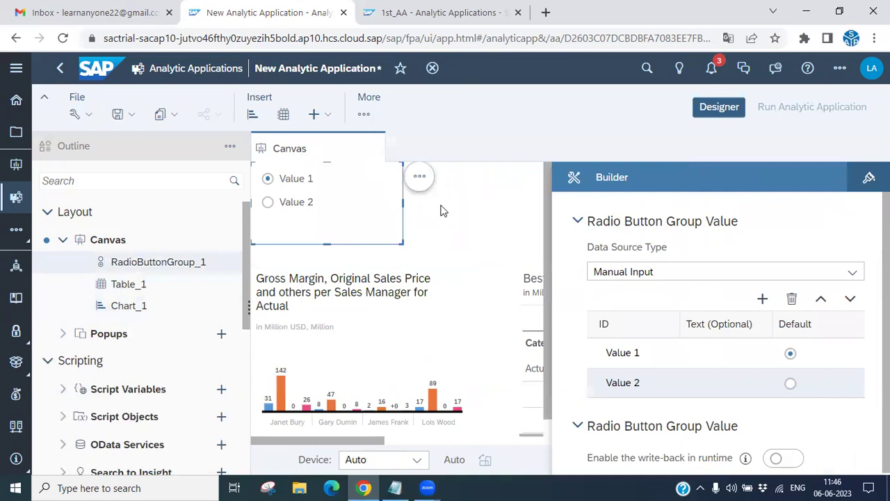
pyautogui.moveTo(327, 243); pyautogui.dragTo(327, 256)
pyautogui.moveTo(324, 162); pyautogui.dragTo(326, 176)
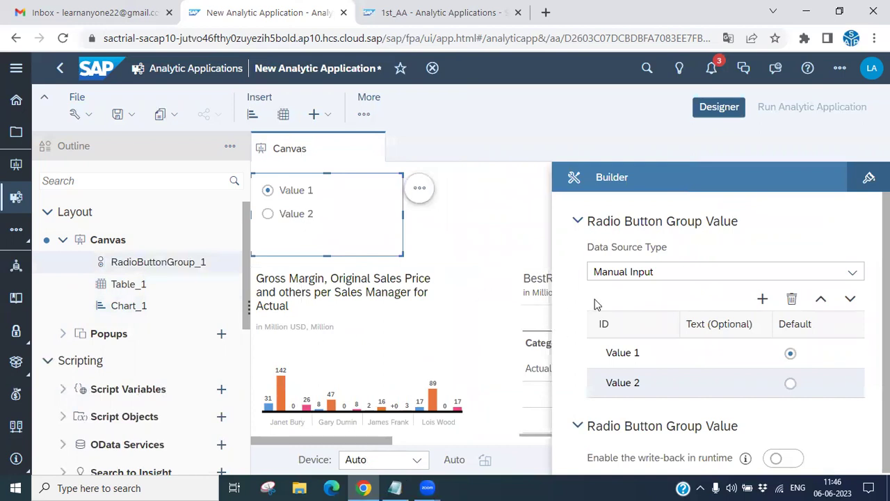
# Label Value 1 as Chart and Value 2 as Table in the radio button group, with Chart as the default.
pyautogui.click(661, 356)
pyautogui.click(717, 354)
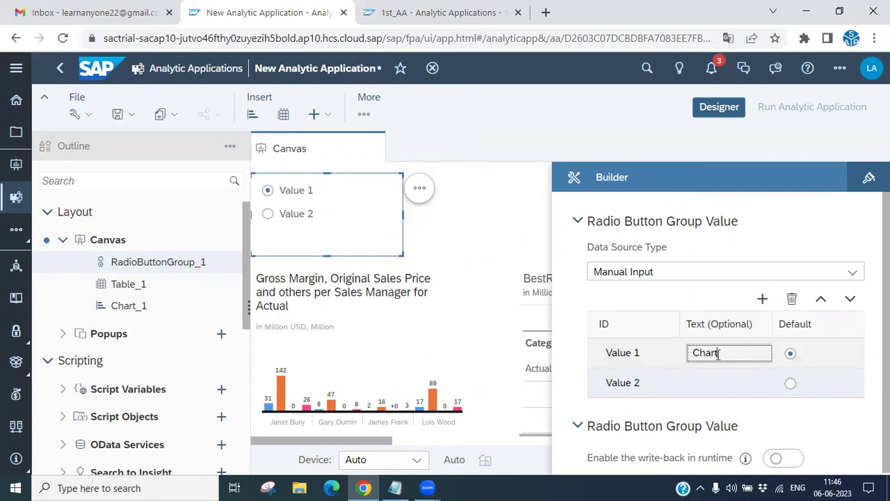
pyautogui.write('Chart')
pyautogui.click(714, 385)
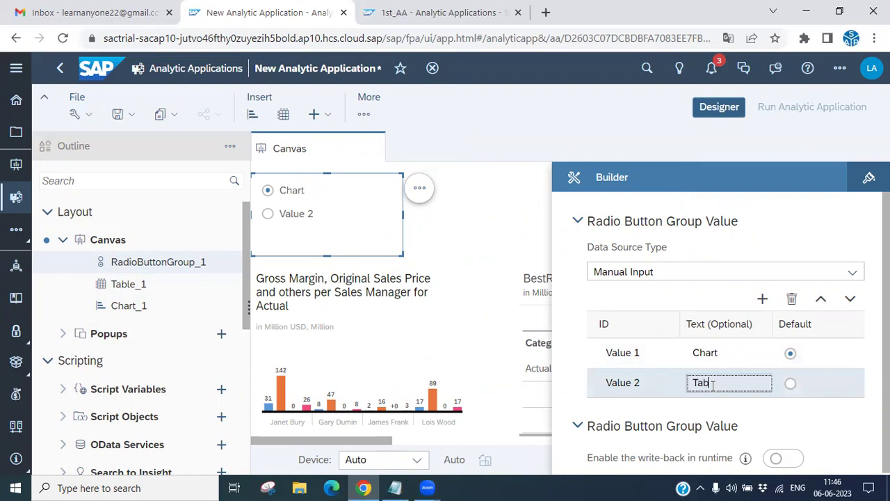
pyautogui.write('Table')
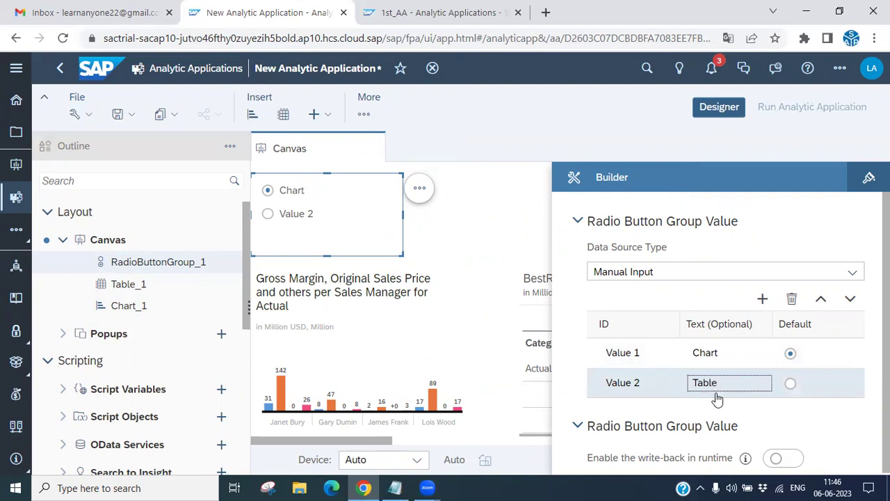
pyautogui.click(792, 384)
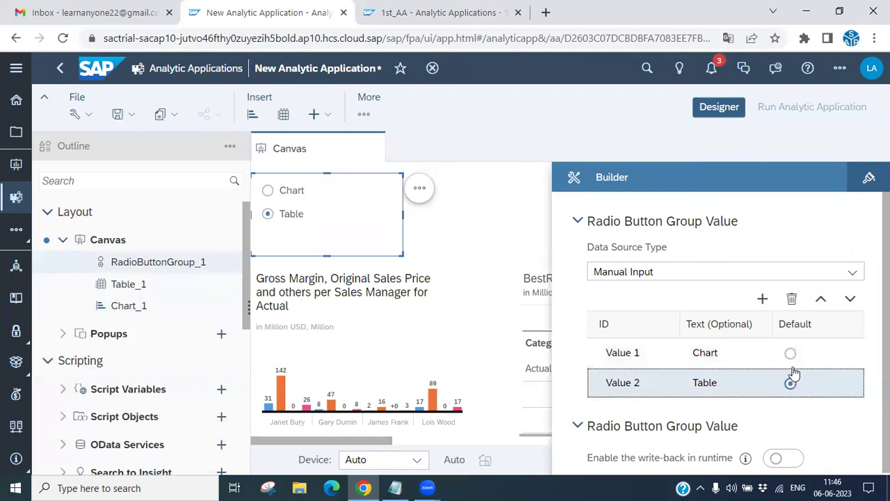
pyautogui.click(791, 354)
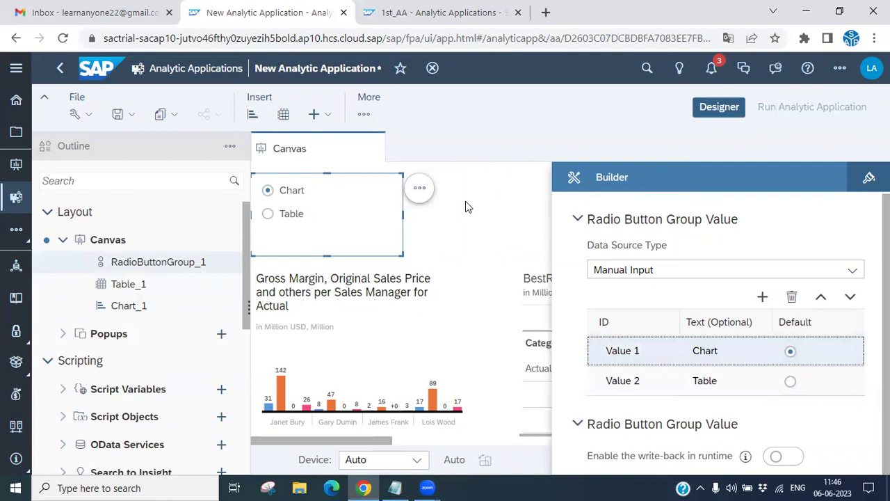
# Rename the radio button group as RB_1 in its styling properties.
pyautogui.click(419, 193)
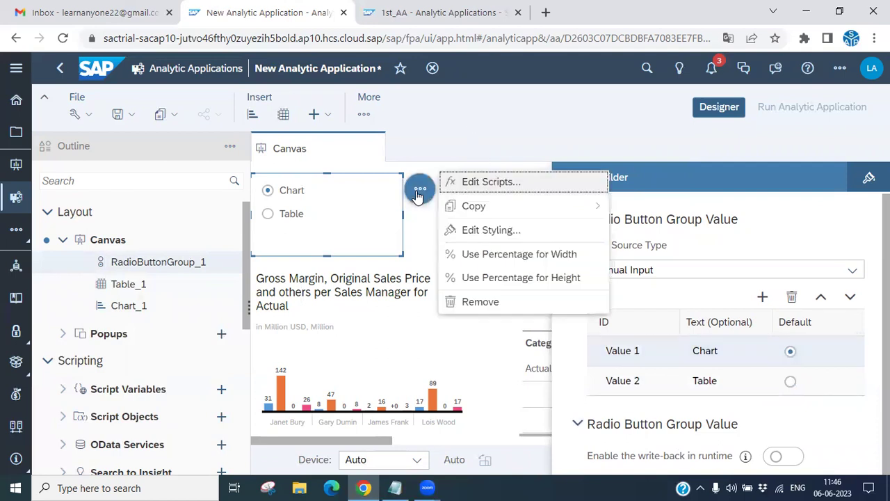
pyautogui.click(478, 235)
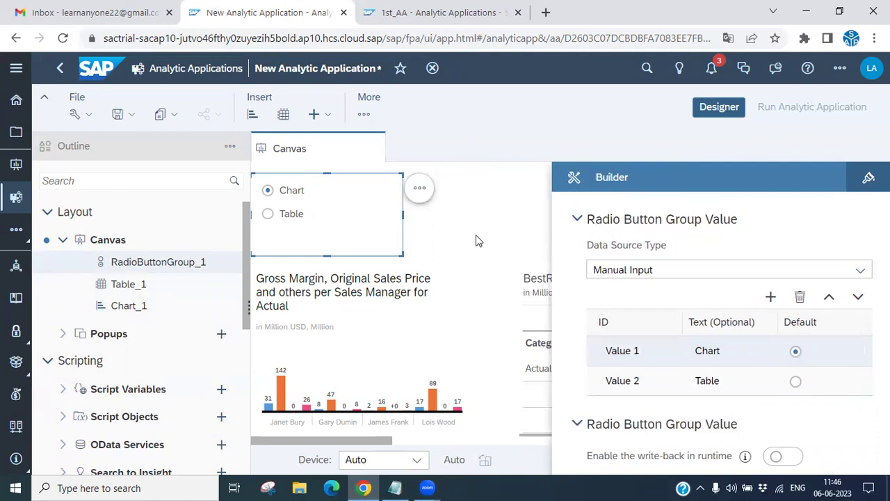
pyautogui.click(686, 324)
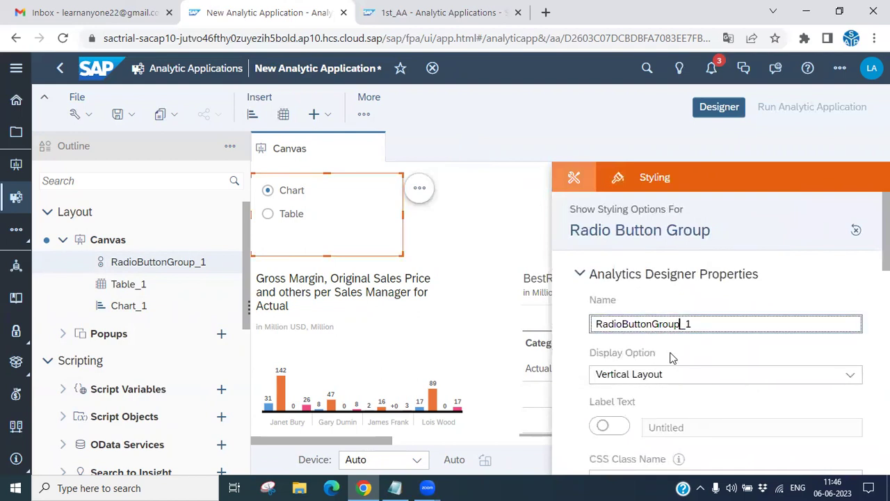
pyautogui.press('BackSpace')
pyautogui.press('BackSpace')
pyautogui.press('BackSpace')
pyautogui.press('BackSpace')
pyautogui.press('BackSpace')
pyautogui.press('BackSpace')
pyautogui.press('BackSpace')
pyautogui.press('BackSpace')
pyautogui.press('BackSpace')
pyautogui.press('BackSpace')
pyautogui.press('BackSpace')
pyautogui.press('BackSpace')
pyautogui.press('BackSpace')
pyautogui.press('BackSpace')
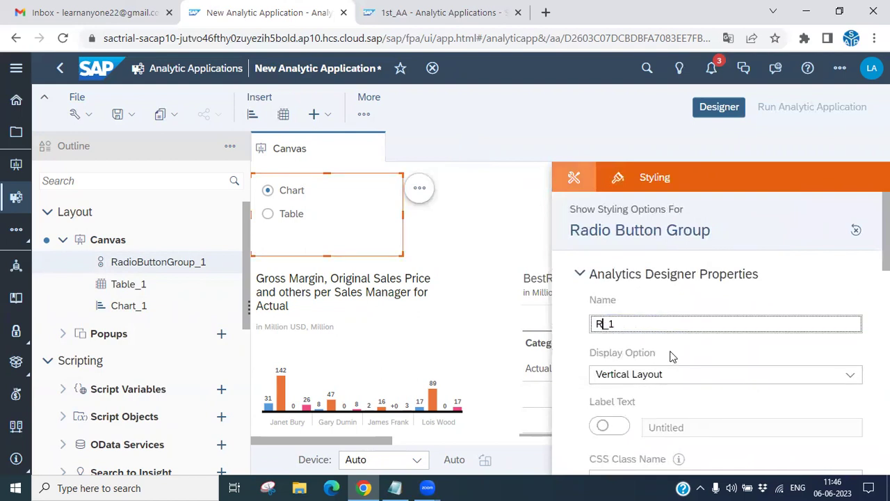
pyautogui.write('B')
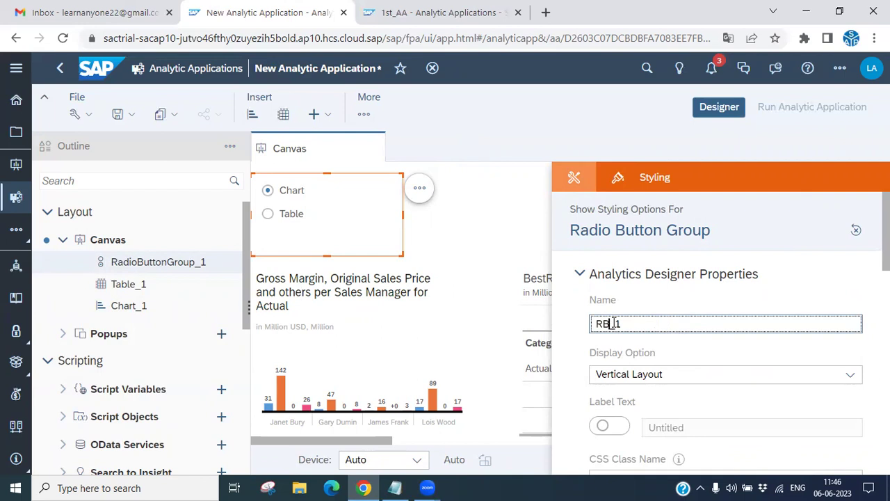
pyautogui.press('End')
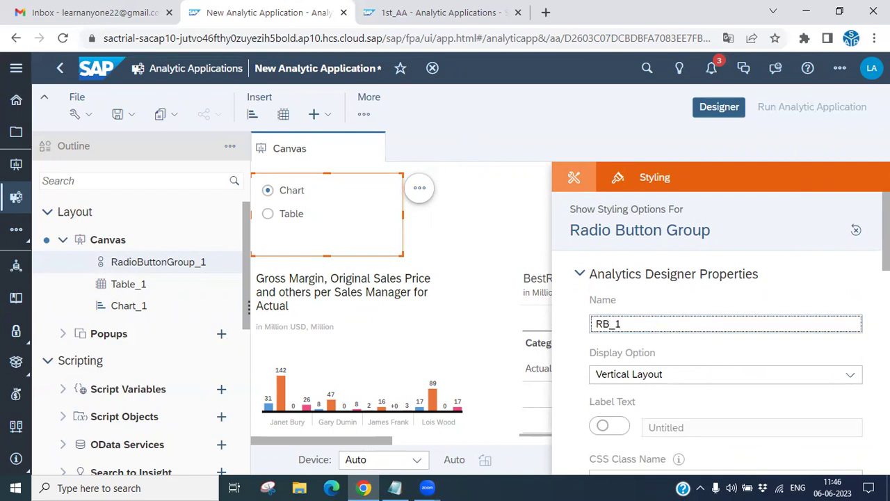
pyautogui.press('Return')
pyautogui.scroll(-7, 721, 334)
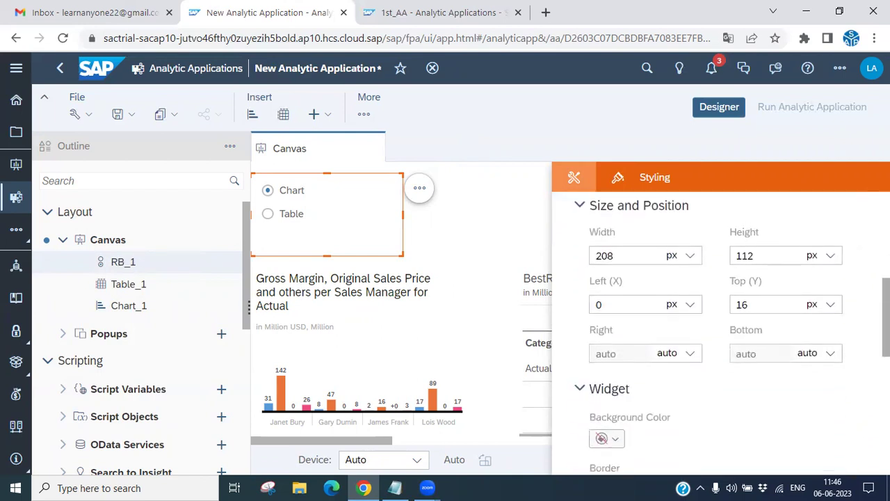
# Try purple and crimson as the background color of the radio button group.
pyautogui.scroll(2, 731, 334)
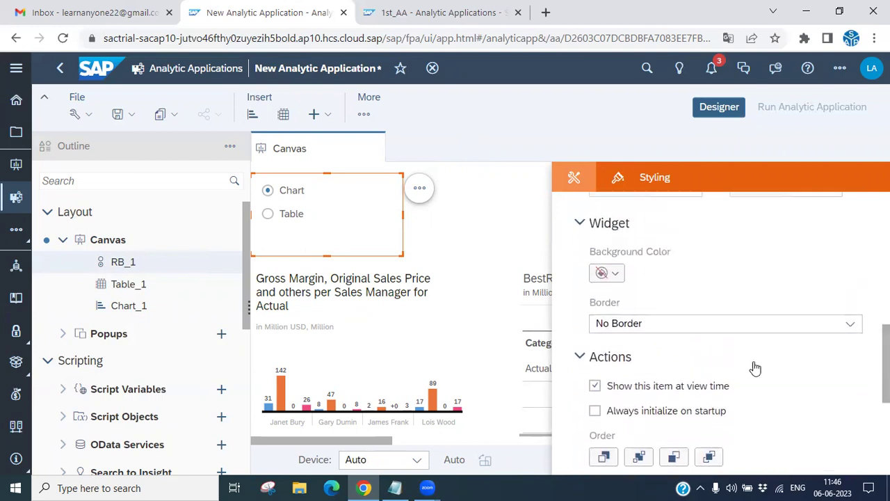
pyautogui.click(607, 274)
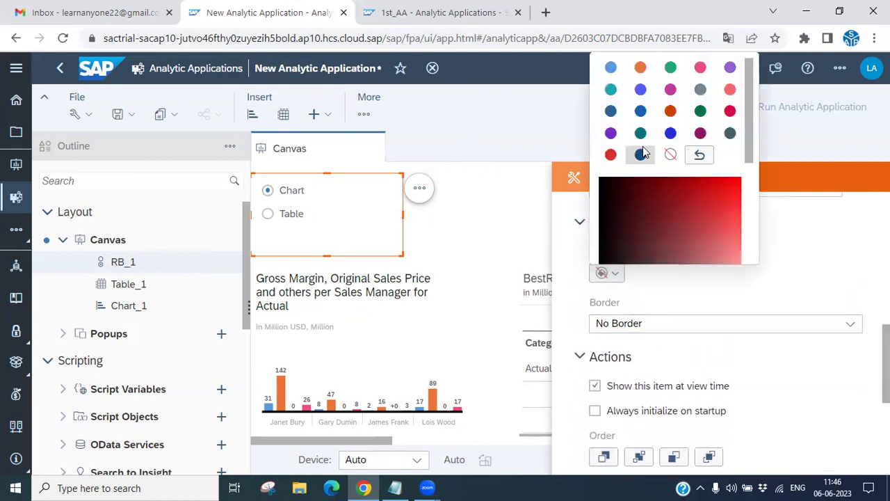
pyautogui.click(611, 133)
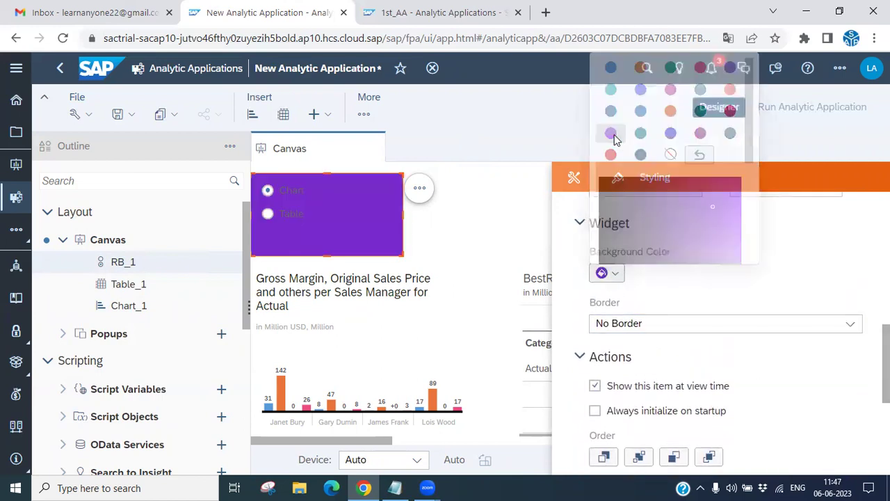
pyautogui.click(606, 273)
pyautogui.click(729, 110)
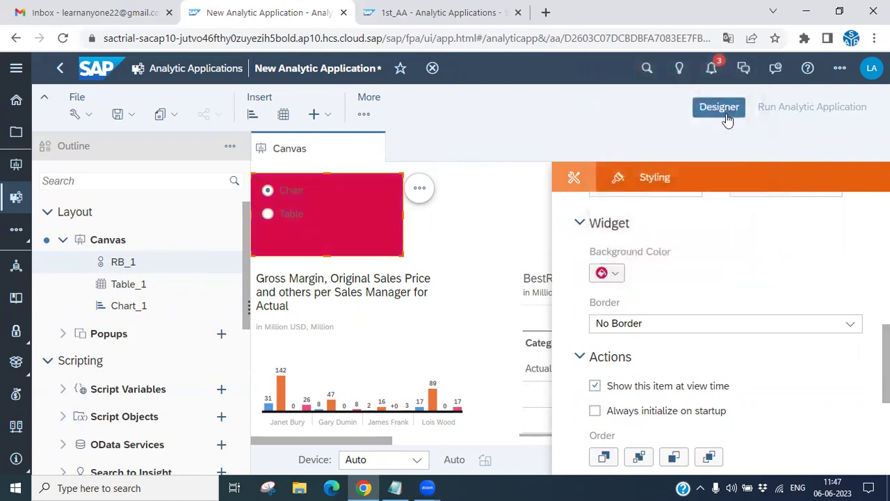
# Set the radio button group's widget background color to teal.
pyautogui.click(617, 277)
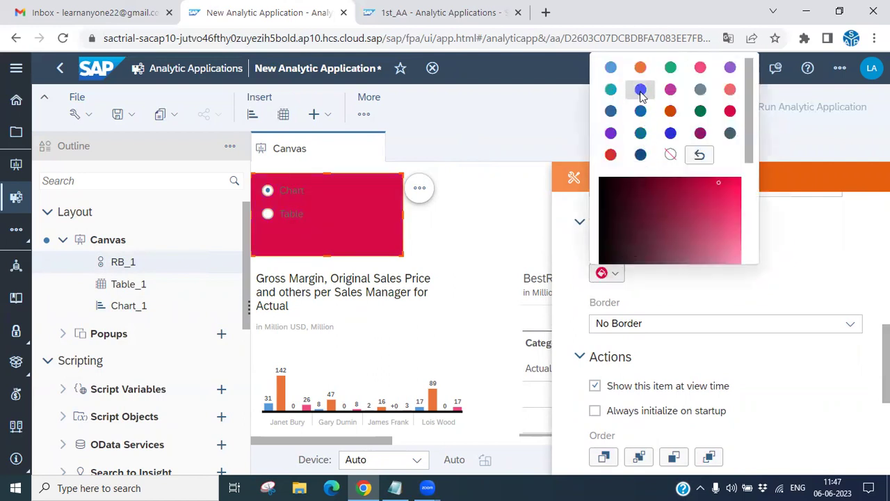
pyautogui.click(610, 90)
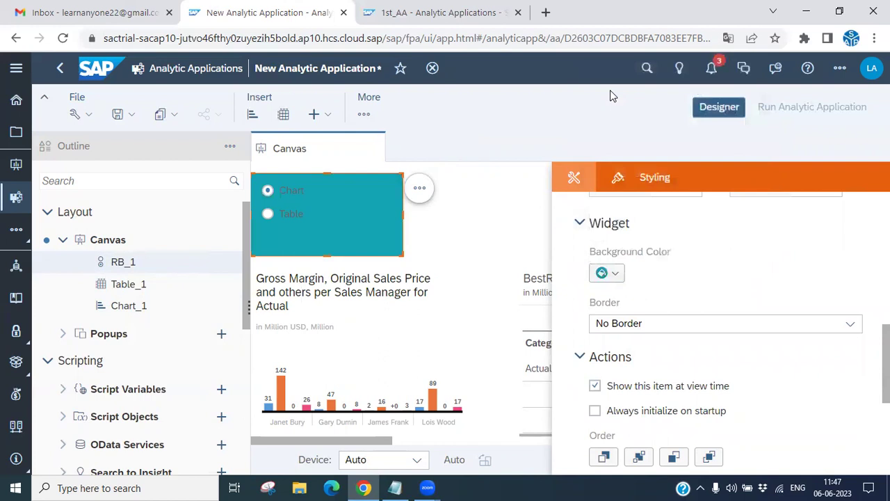
pyautogui.scroll(-2, 752, 365)
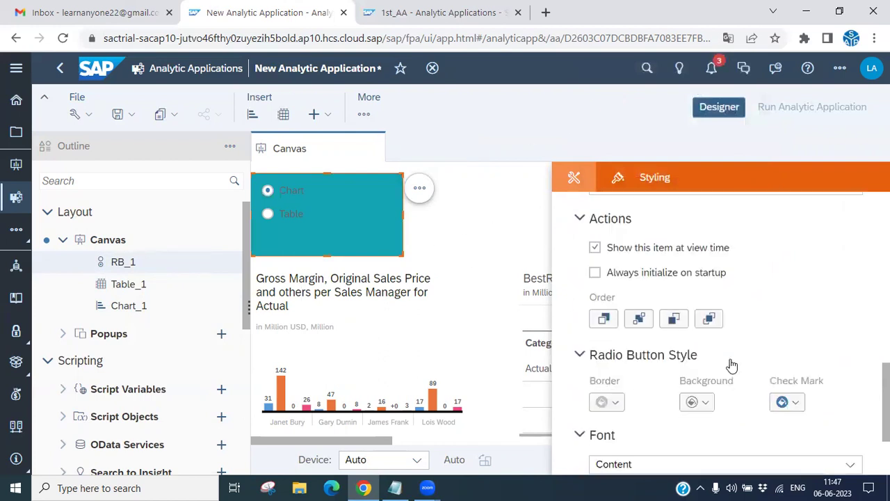
pyautogui.scroll(5, 731, 363)
pyautogui.click(492, 218)
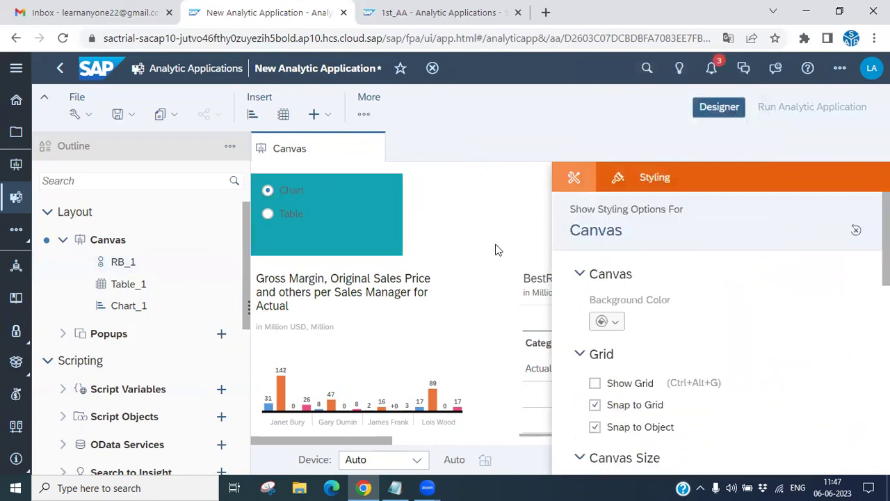
# Close the Designer and start saving the application in My Files under the name Second Analytic Application.
pyautogui.click(717, 101)
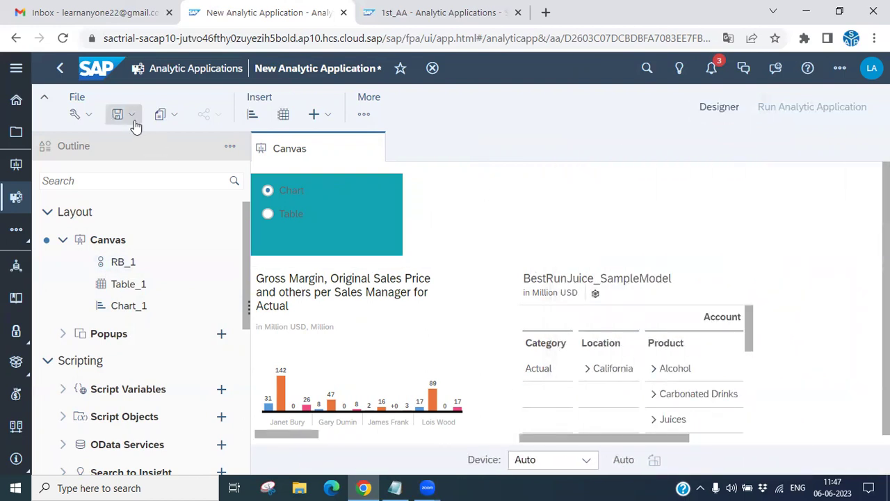
pyautogui.click(132, 114)
pyautogui.click(139, 135)
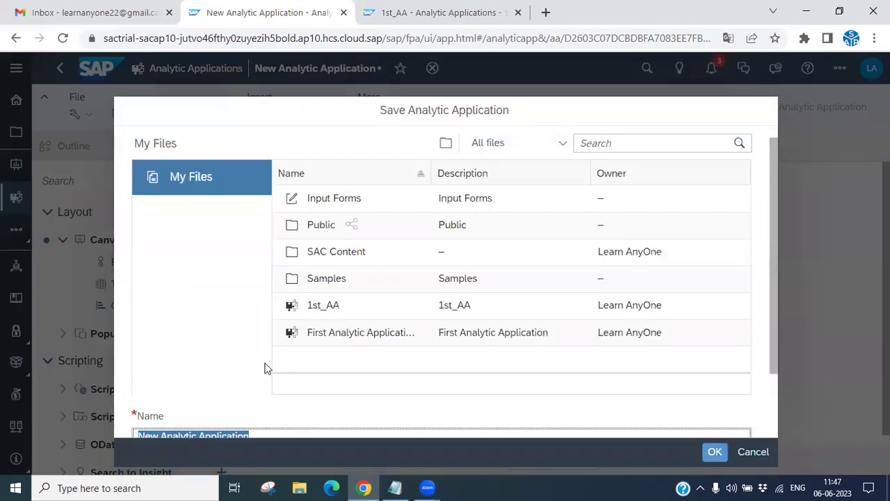
pyautogui.scroll(-2, 251, 400)
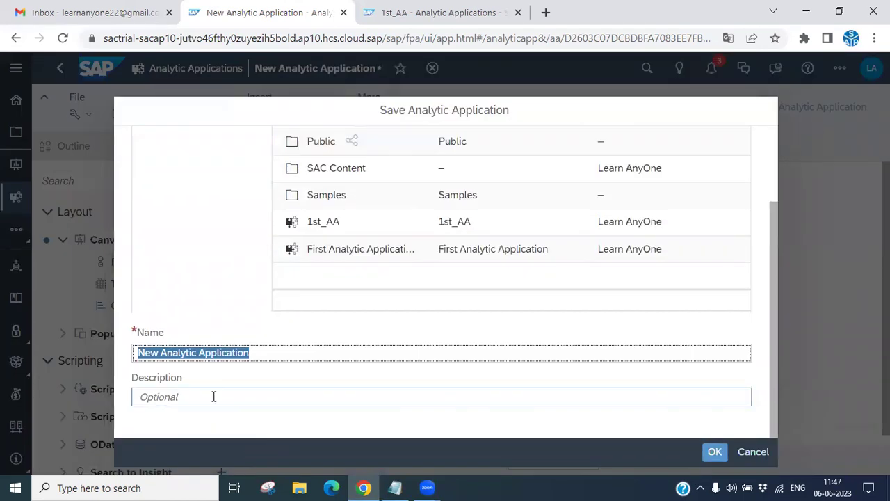
pyautogui.click(255, 355)
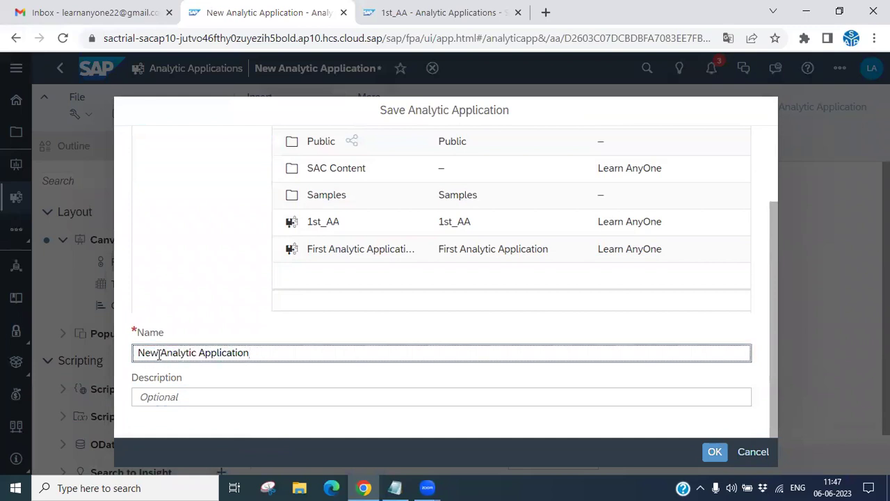
pyautogui.moveTo(160, 355); pyautogui.dragTo(95, 353)
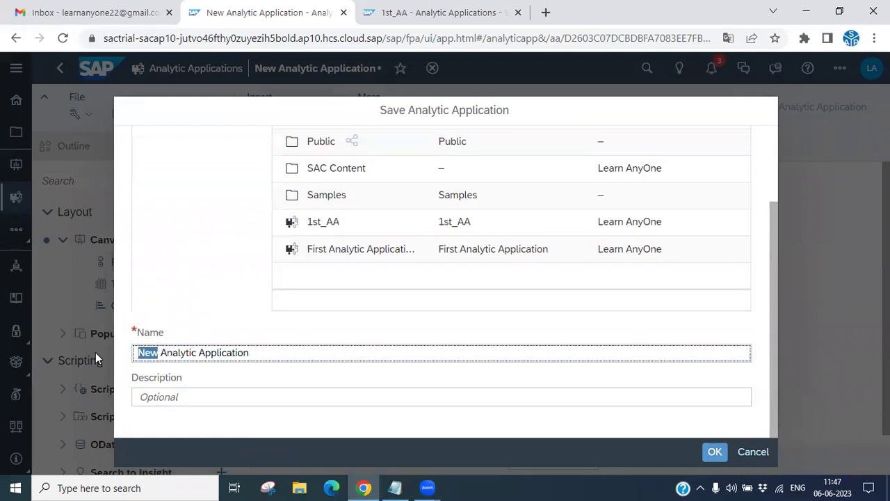
pyautogui.write('Seco')
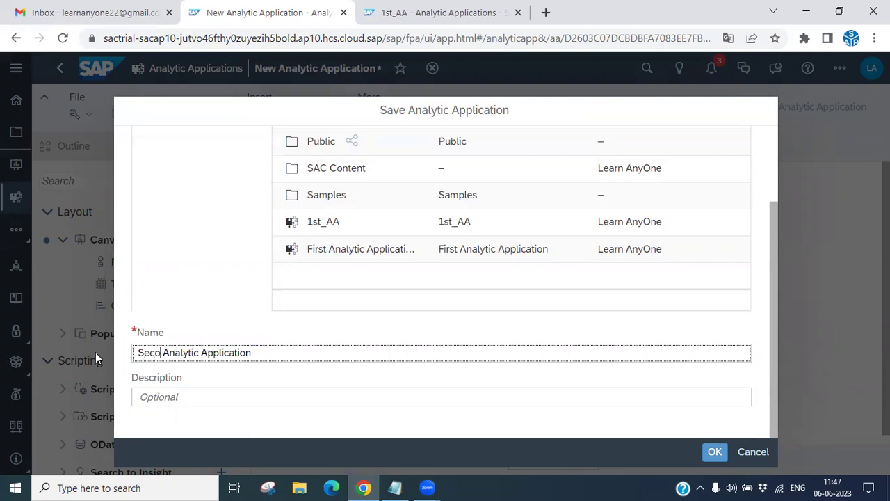
pyautogui.write('nd')
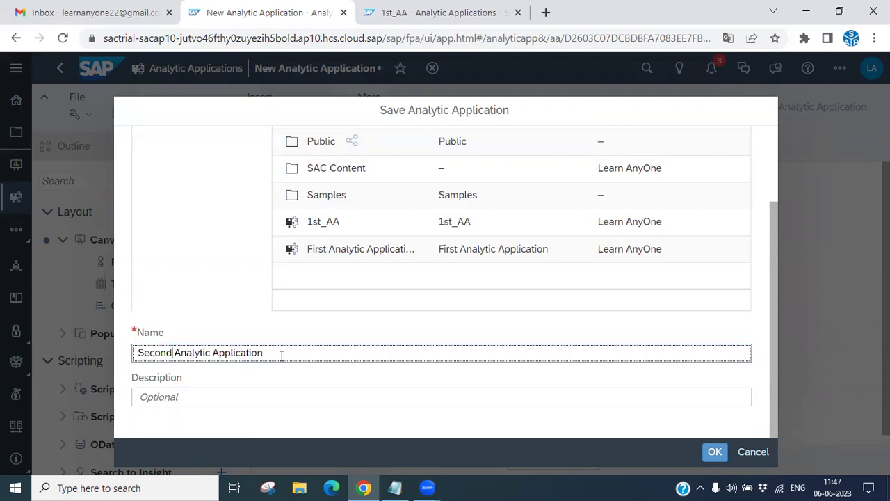
# Copy the name Second Analytic Application into the description and save the analytic application.
pyautogui.moveTo(281, 355); pyautogui.dragTo(123, 357)
pyautogui.hotkey('ctrl', 'c')
pyautogui.click(165, 396)
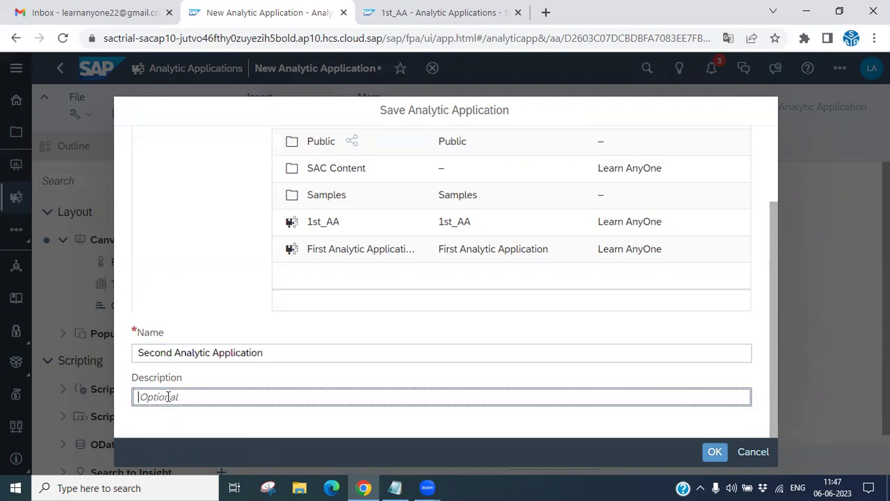
pyautogui.hotkey('ctrl', 'v')
pyautogui.click(714, 452)
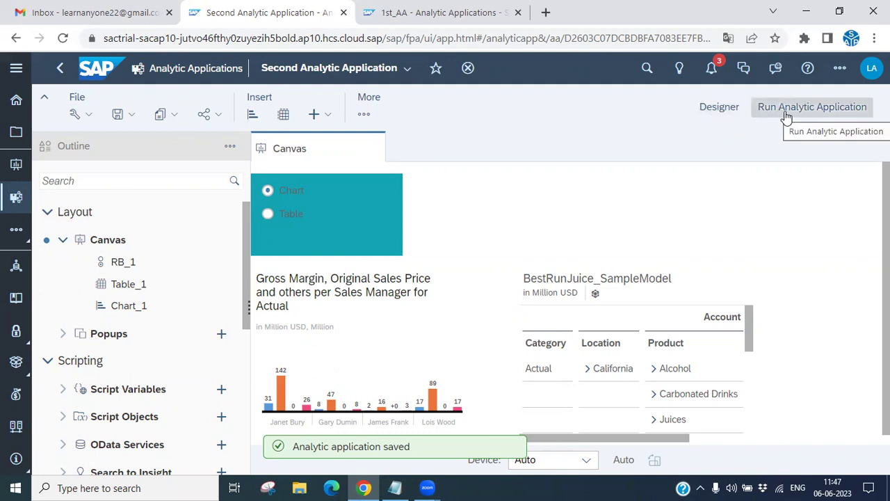
# Run the analytic application, switch the radio button group to Table to test it, and close the running preview.
pyautogui.click(832, 112)
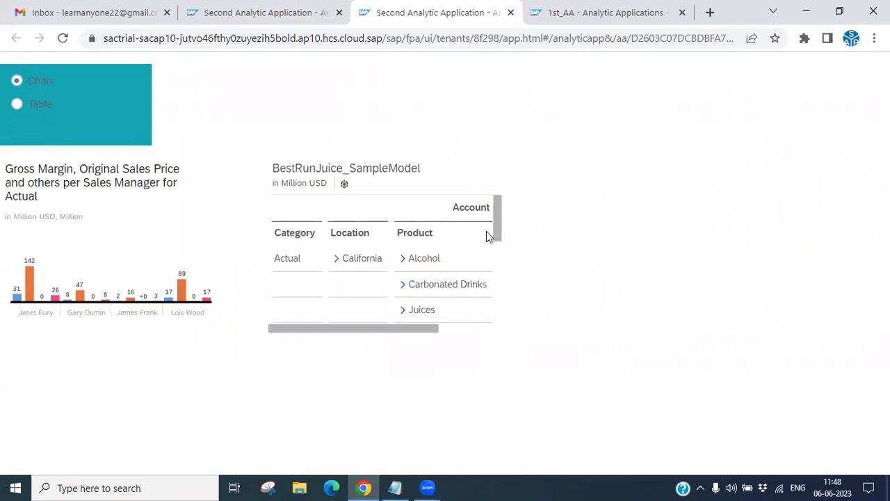
pyautogui.scroll(-3, 491, 264)
pyautogui.scroll(3, 473, 235)
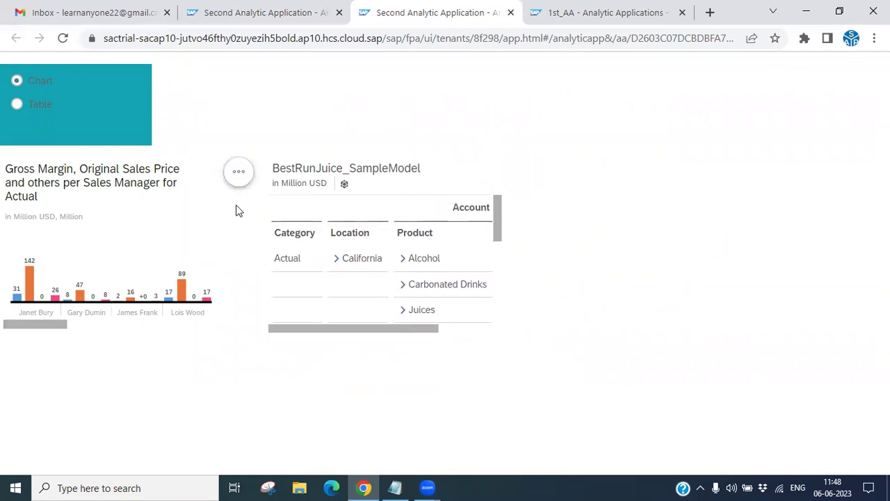
pyautogui.click(17, 104)
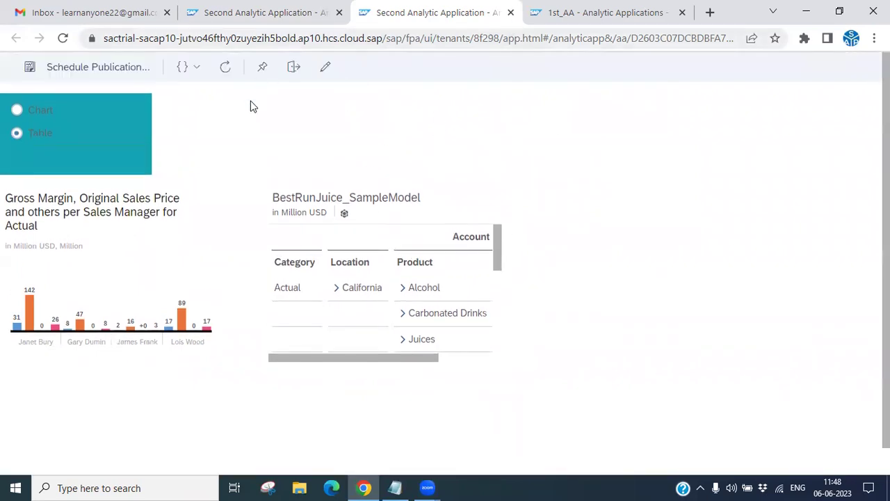
pyautogui.click(511, 13)
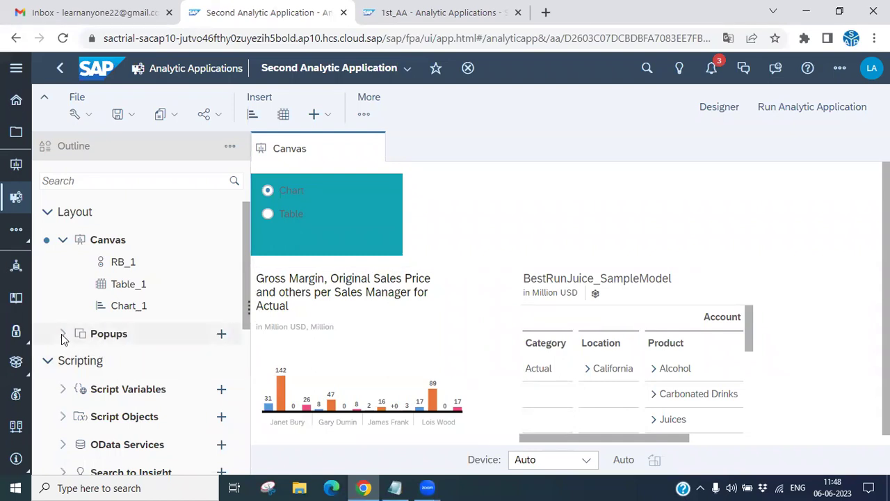
# Add a popup to the application layout and insert a chart into it.
pyautogui.click(221, 334)
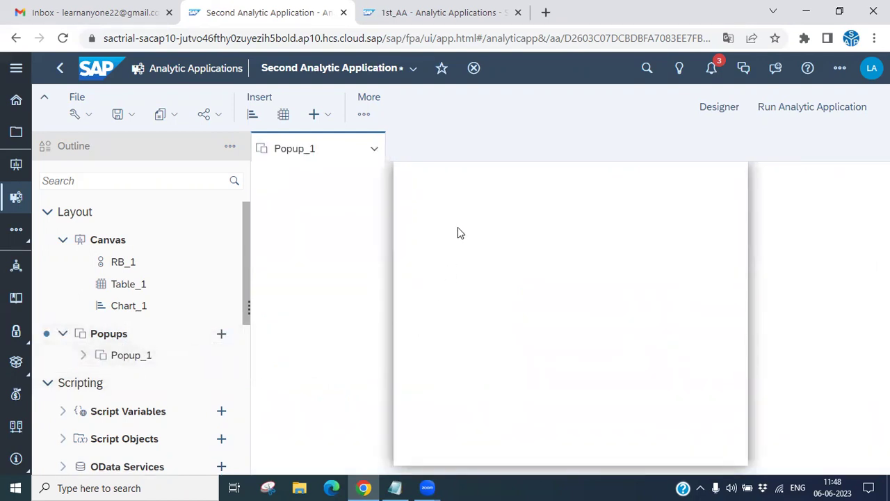
pyautogui.click(253, 114)
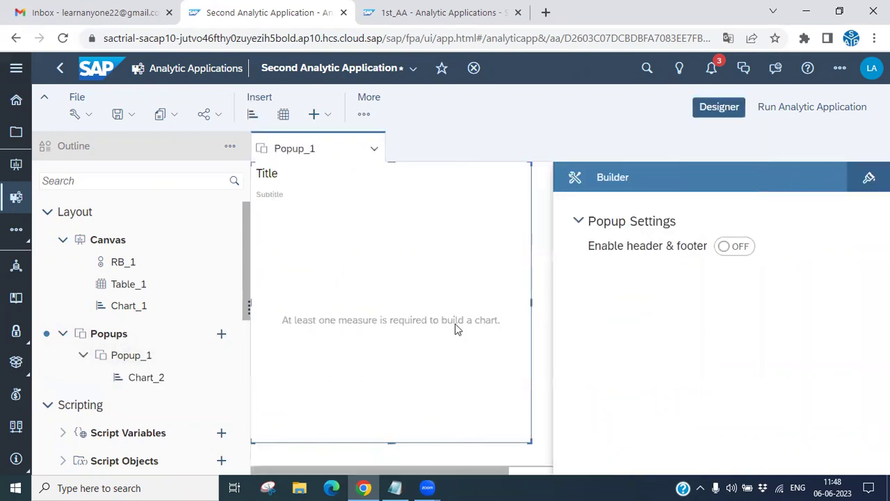
pyautogui.click(455, 324)
# Set the popup chart to the Bar/Column type with Vertical orientation.
pyautogui.click(621, 353)
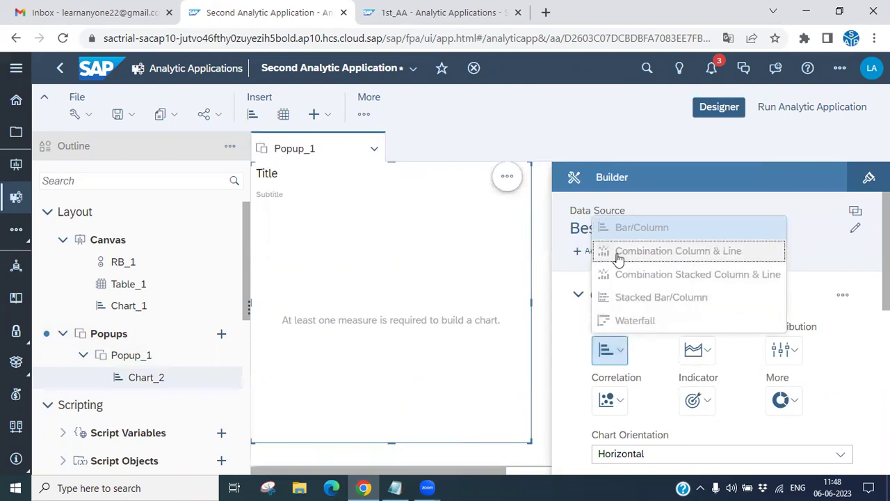
pyautogui.click(623, 230)
pyautogui.scroll(-1, 657, 351)
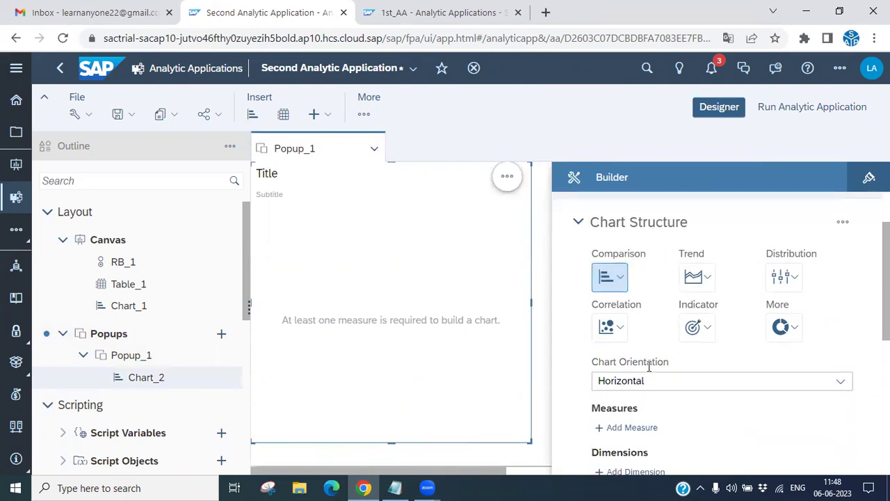
pyautogui.click(839, 382)
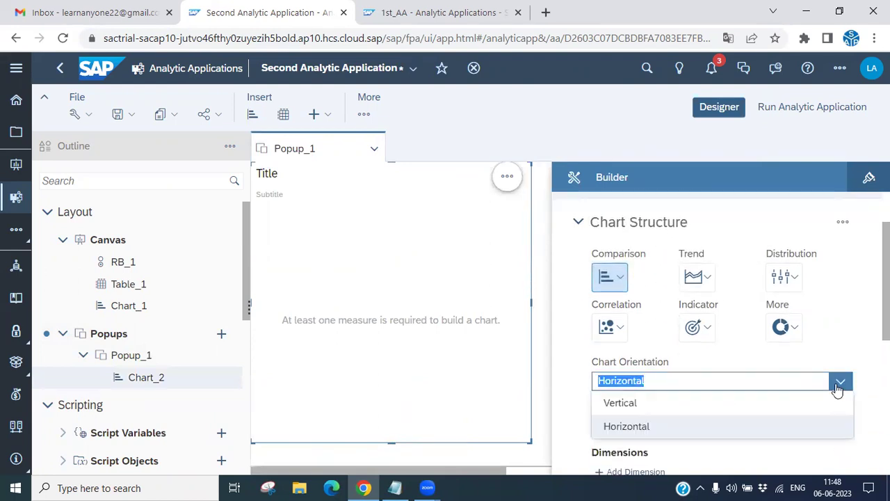
pyautogui.click(621, 407)
# Add the measures Gross Margin, Discount, Original Sales Price, Price (fixed) and Quantity sold to the popup chart.
pyautogui.scroll(-2, 670, 357)
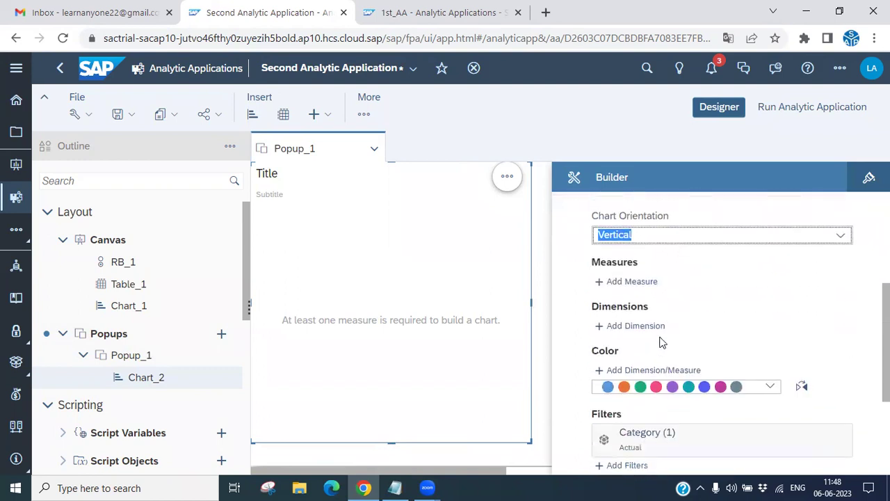
pyautogui.click(639, 283)
pyautogui.scroll(-1, 668, 355)
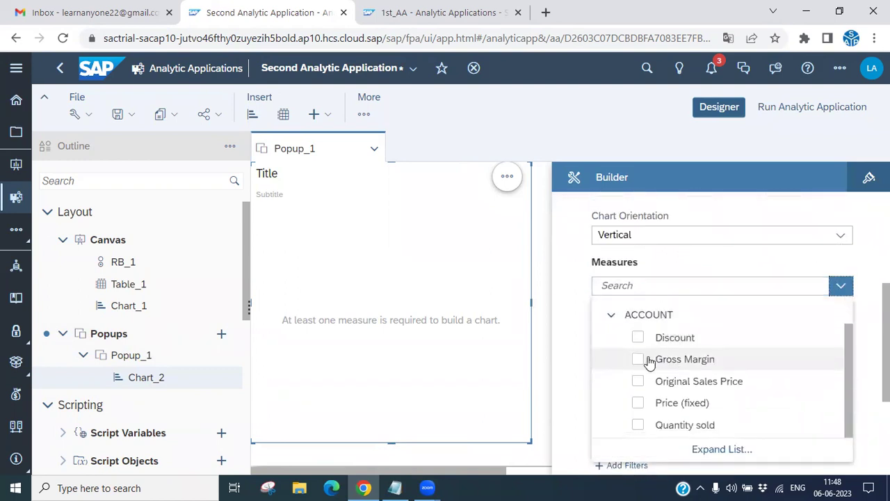
pyautogui.click(638, 360)
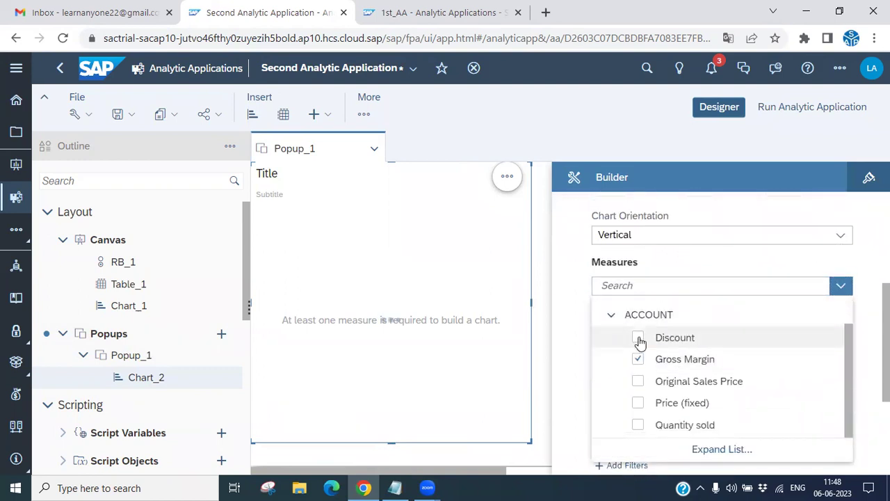
pyautogui.click(638, 381)
pyautogui.click(638, 403)
pyautogui.click(638, 425)
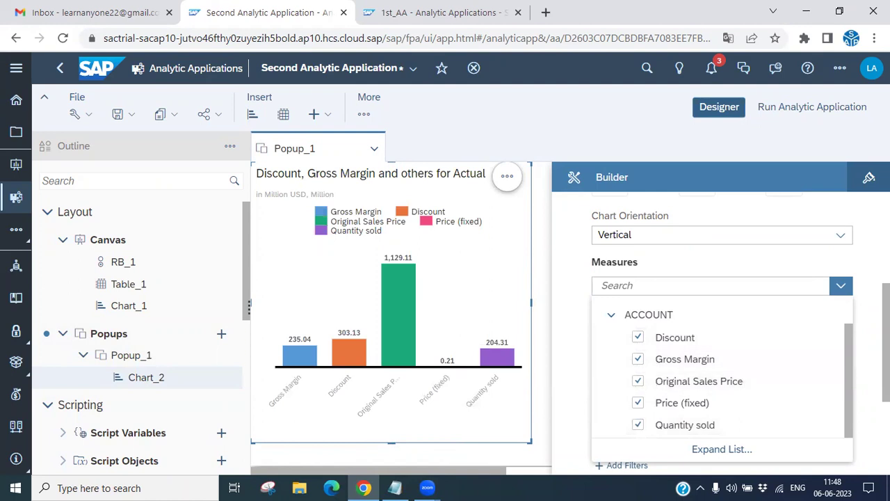
pyautogui.click(841, 286)
# Add the Date dimension to the popup chart.
pyautogui.scroll(-1, 695, 396)
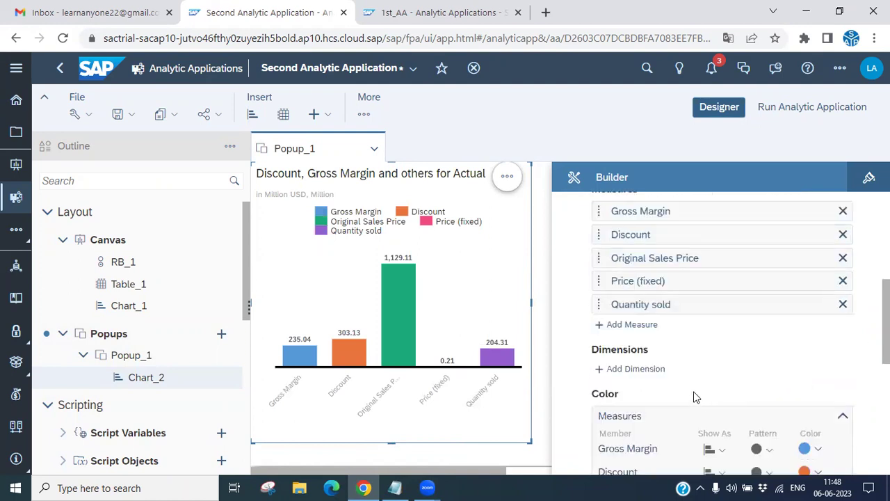
pyautogui.scroll(-3, 665, 377)
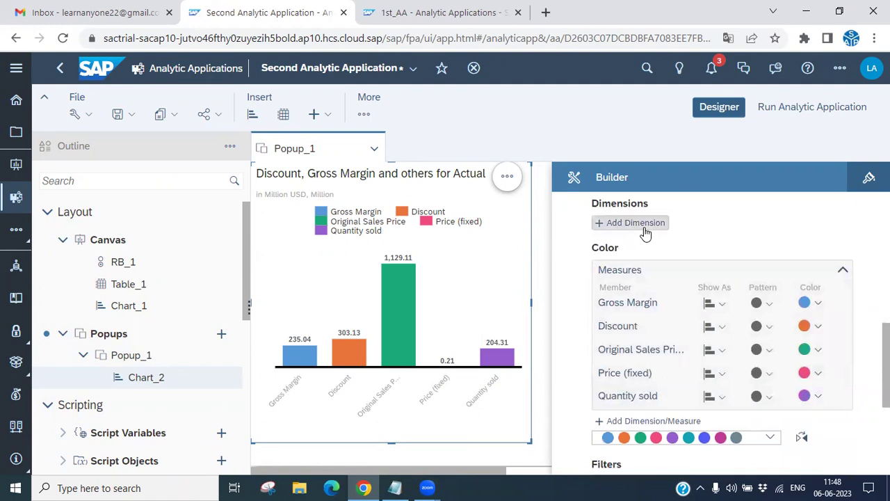
pyautogui.click(648, 222)
pyautogui.click(638, 335)
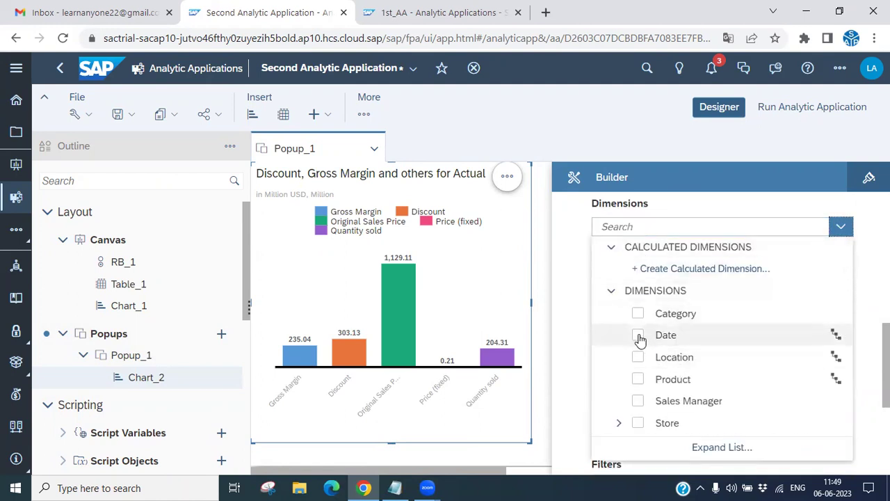
# Try the Location and Product dimensions one after the other on the popup chart, removing each again.
pyautogui.click(639, 358)
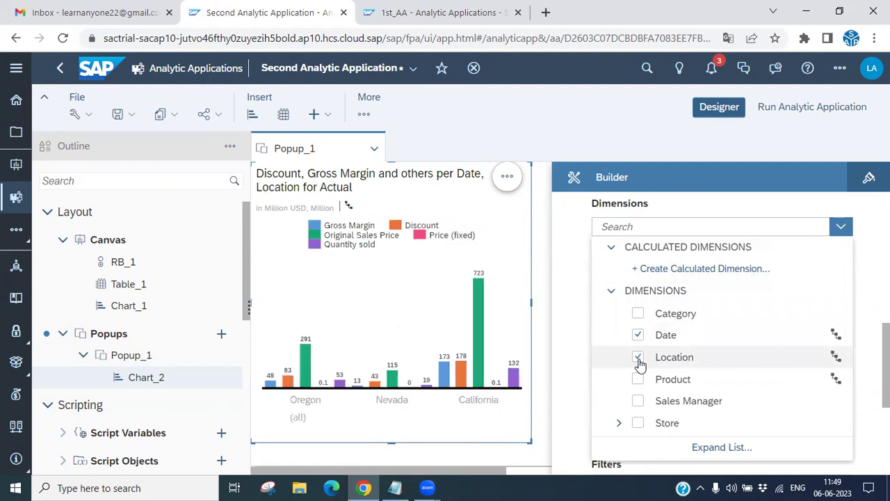
pyautogui.click(639, 357)
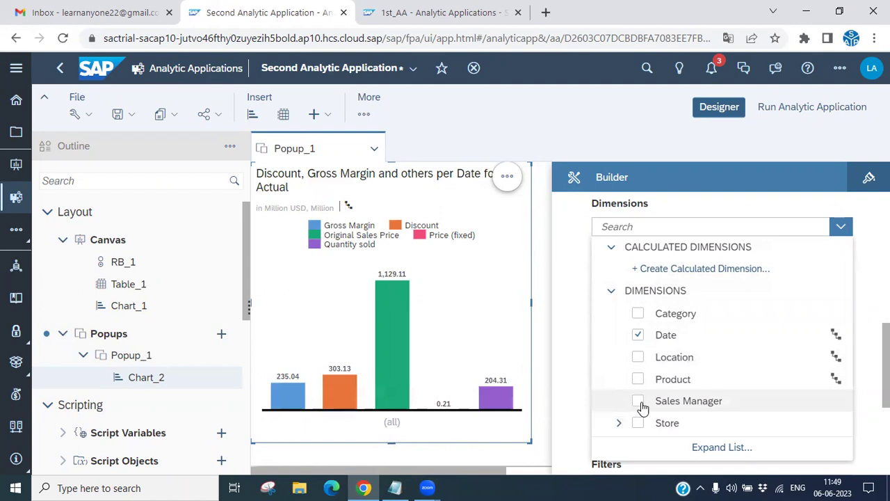
pyautogui.click(638, 380)
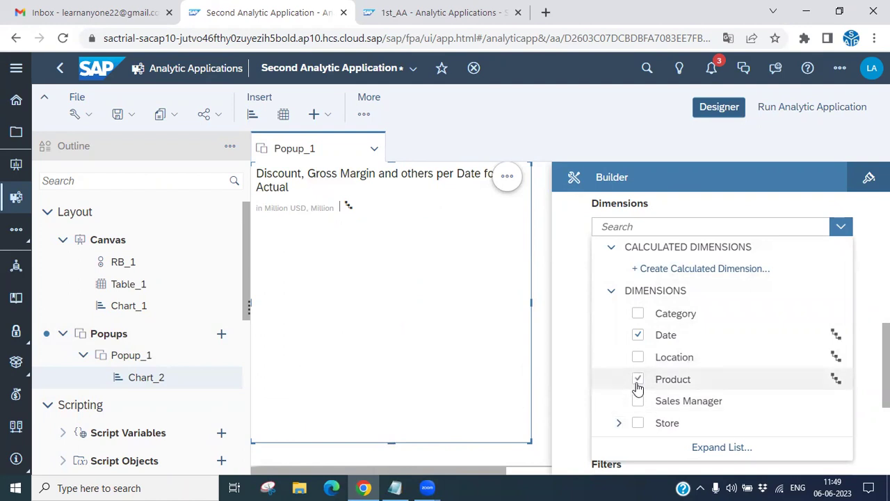
pyautogui.click(638, 380)
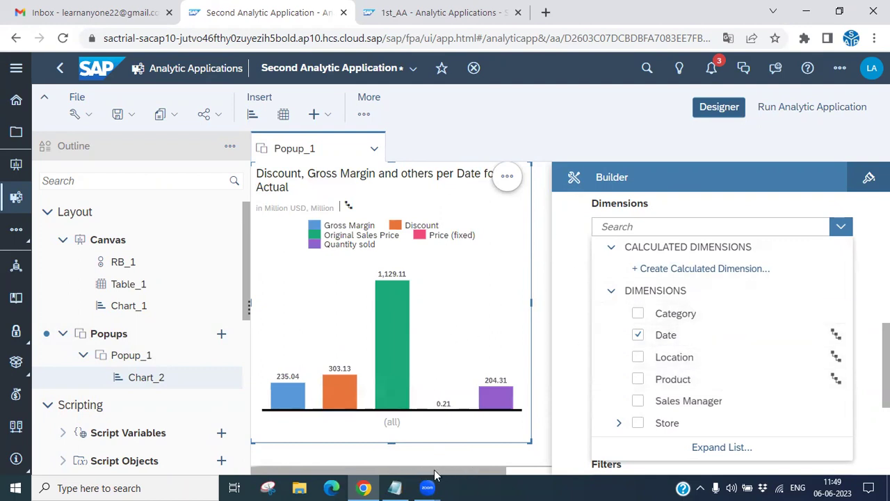
# Close the chart settings and write Popup_1.close(); in the onButtonClick script of Popup_1.
pyautogui.click(700, 136)
pyautogui.click(719, 106)
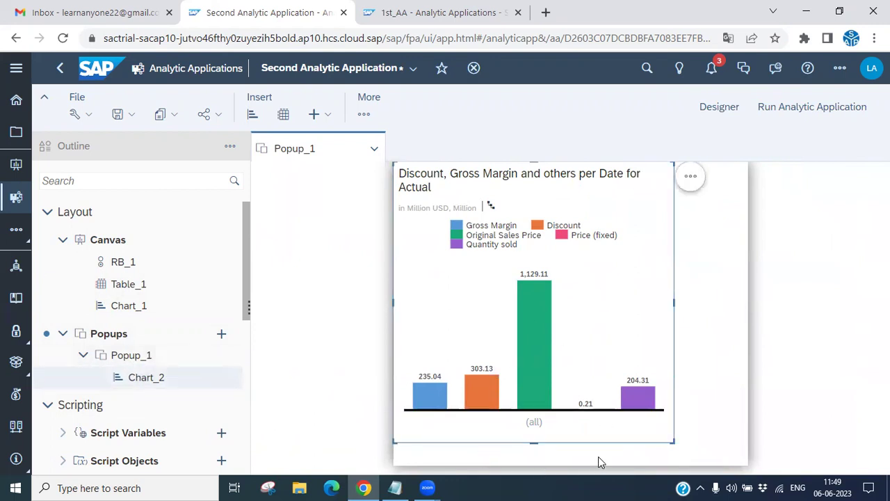
pyautogui.click(136, 357)
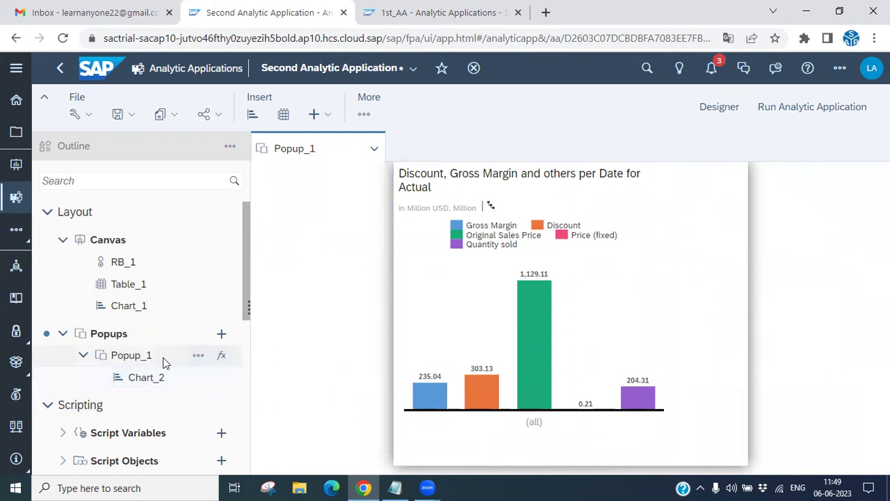
pyautogui.click(220, 357)
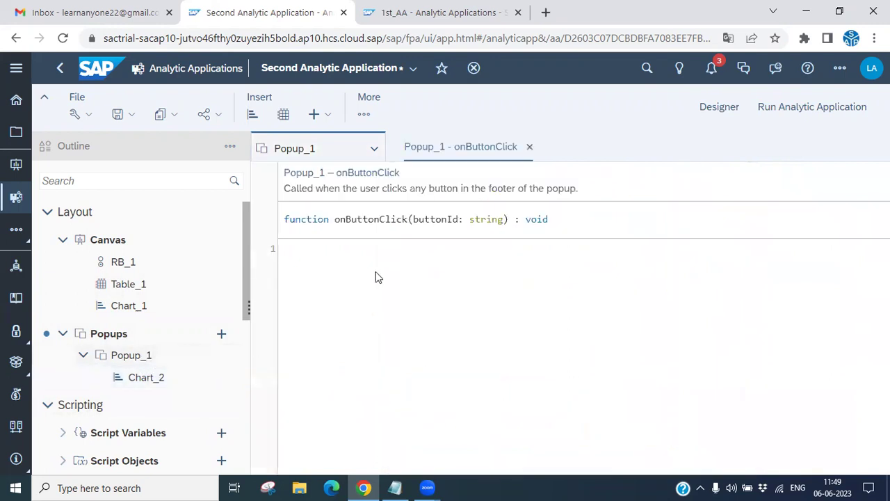
pyautogui.write('Popup_')
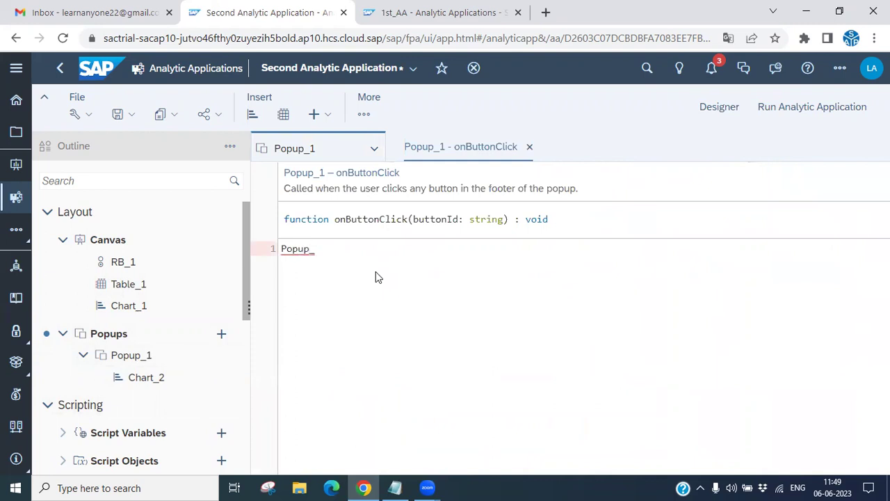
pyautogui.write('1.')
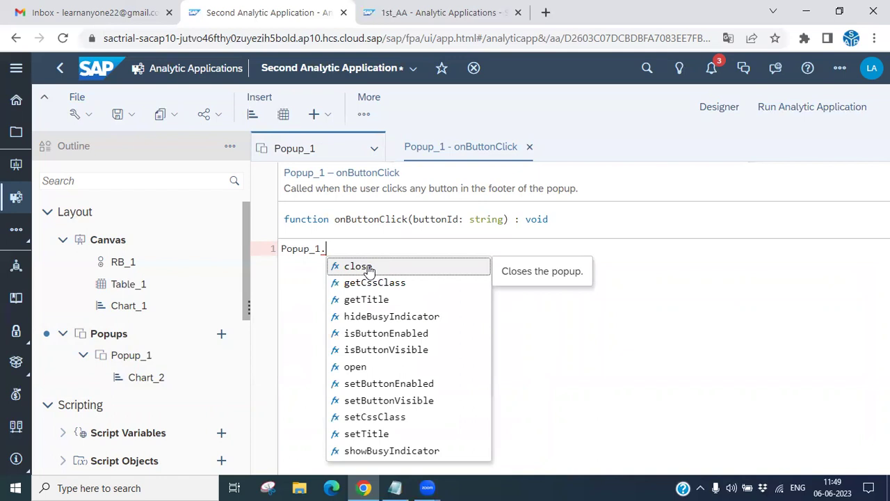
pyautogui.click(369, 268)
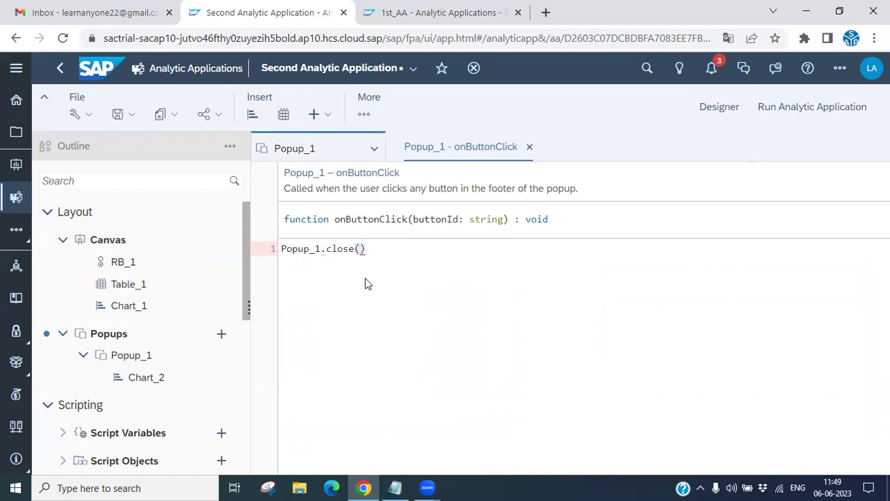
pyautogui.click(129, 116)
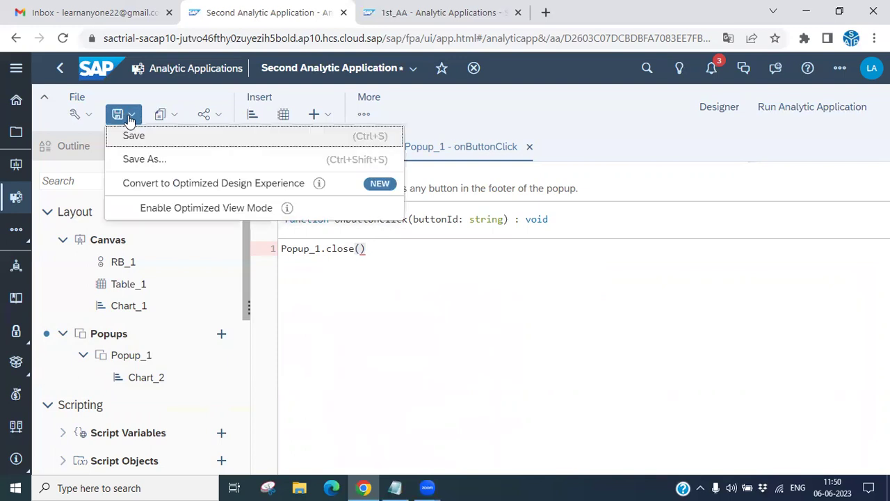
pyautogui.click(376, 252)
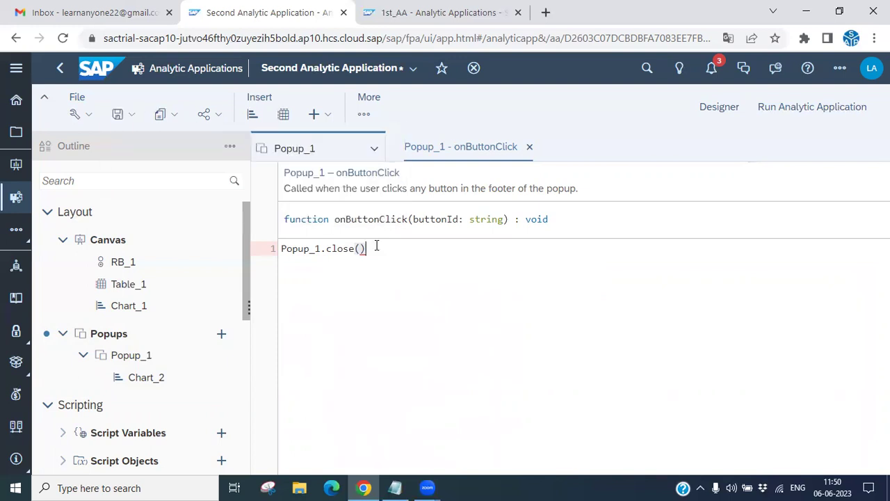
pyautogui.write(';')
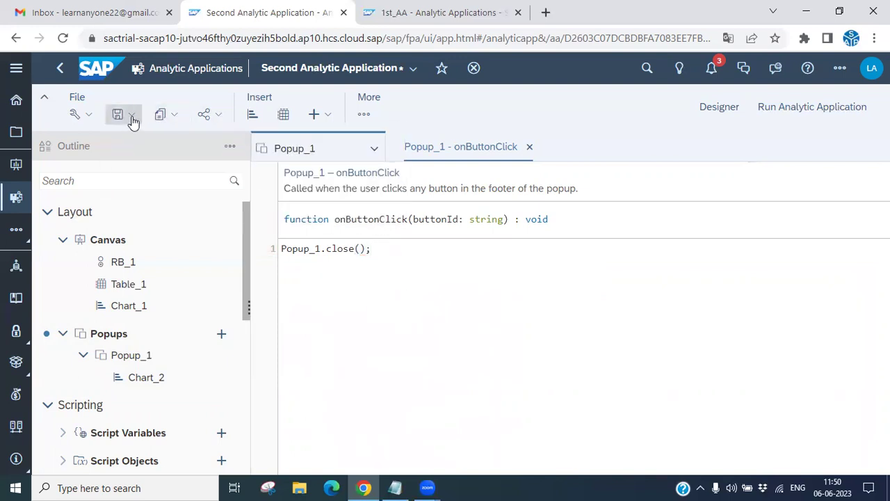
# Save the analytic application and close the popup's onButtonClick script.
pyautogui.click(132, 117)
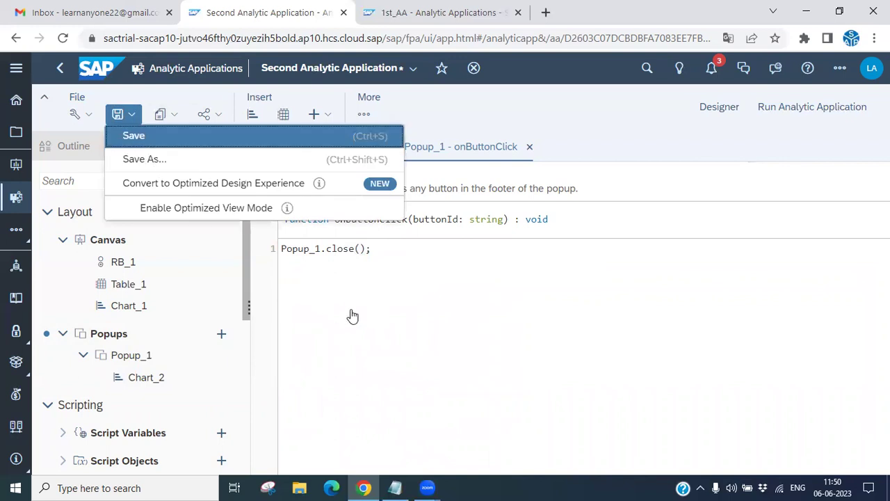
pyautogui.click(124, 137)
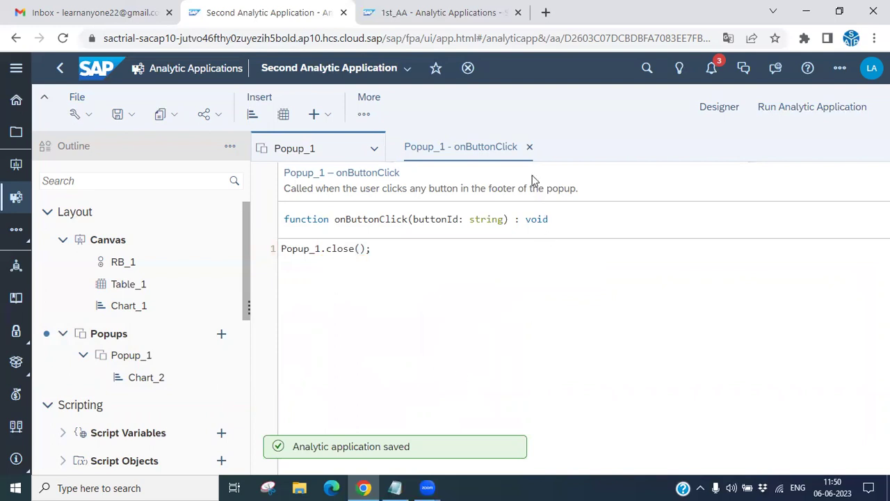
pyautogui.click(529, 147)
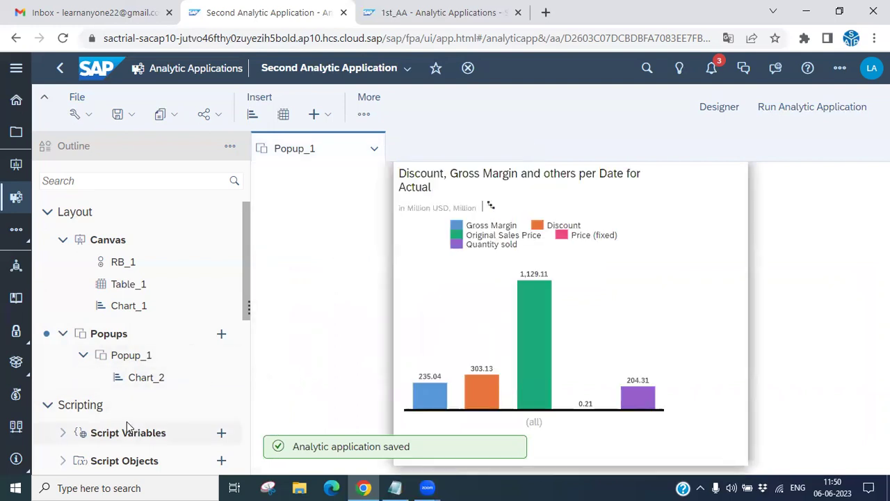
# Check the radio button group's name in its styling options on the canvas, and close the designer.
pyautogui.click(124, 264)
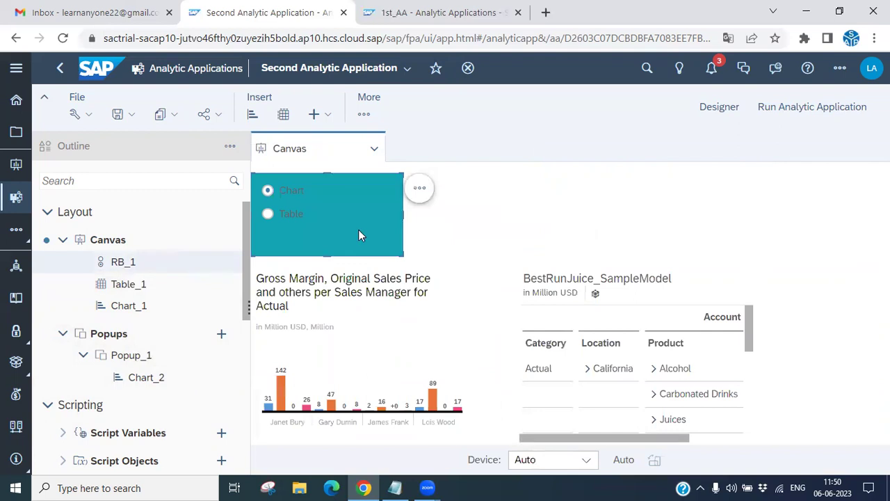
pyautogui.click(421, 189)
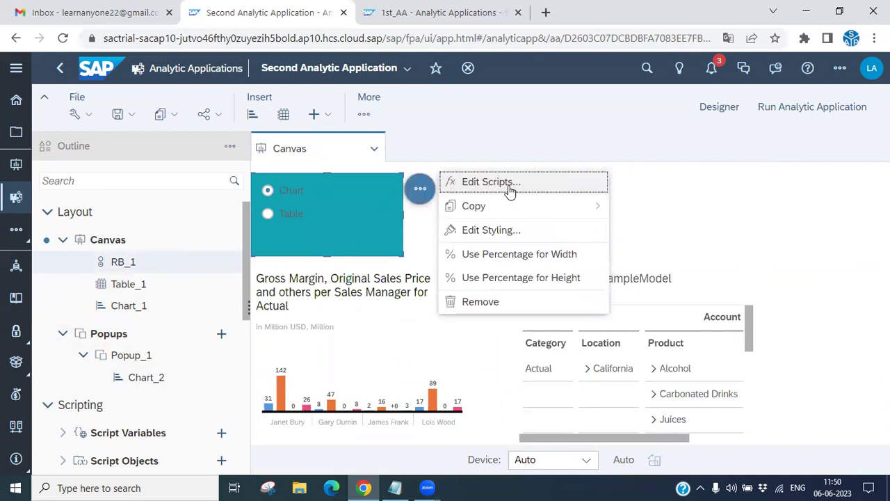
pyautogui.click(485, 230)
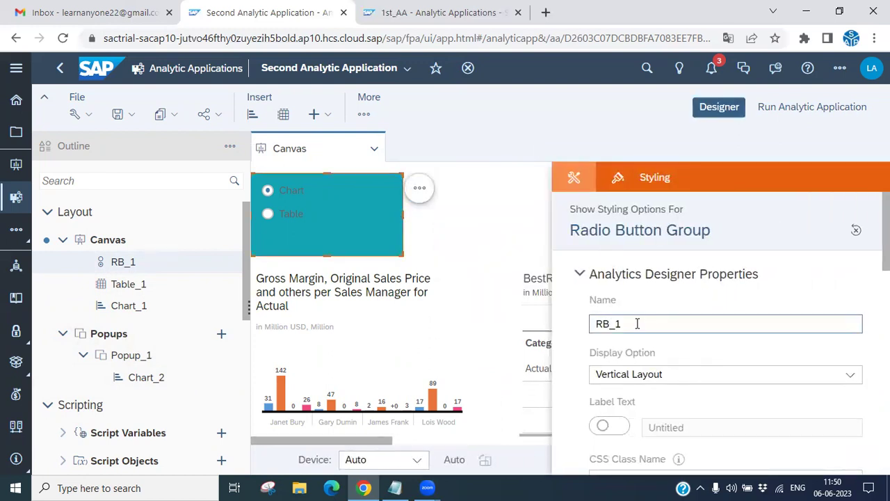
pyautogui.moveTo(637, 323); pyautogui.dragTo(591, 323)
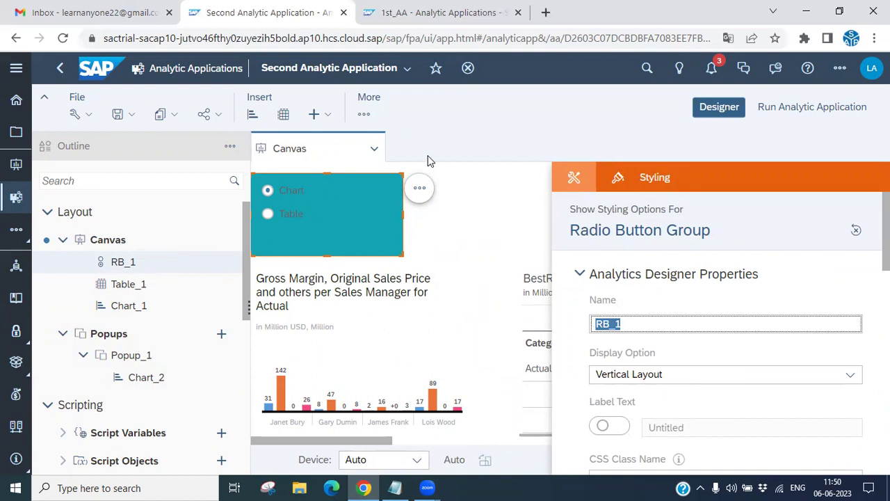
pyautogui.click(341, 231)
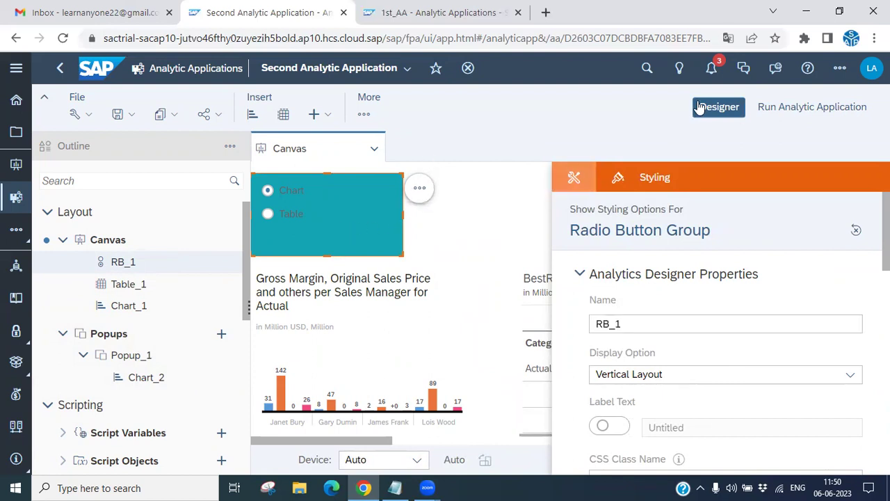
pyautogui.click(720, 108)
# In the onSelect script of RB_1, write the condition if(RB_1.getSelectedText()=== "Chart") followed by an empty braced block.
pyautogui.click(421, 187)
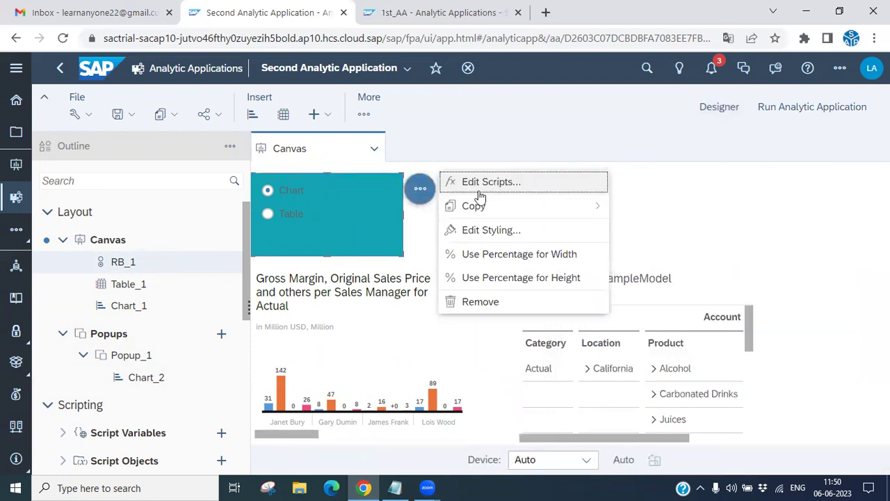
pyautogui.click(490, 183)
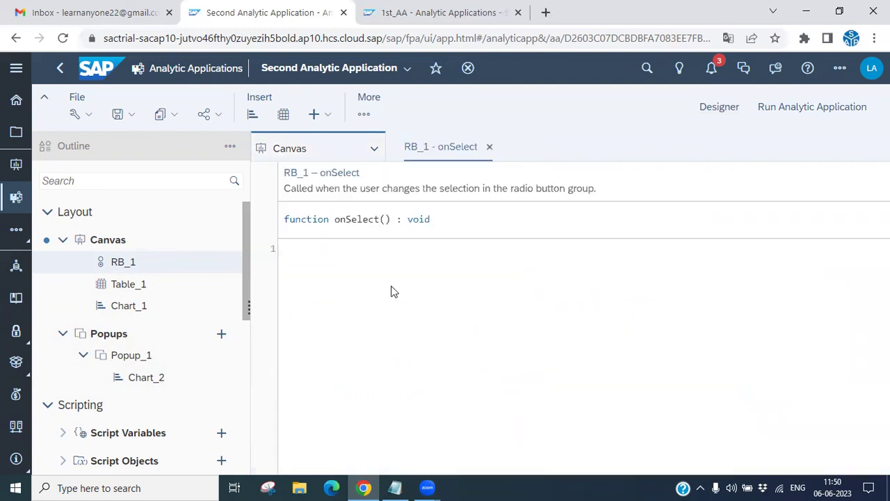
pyautogui.write('if(')
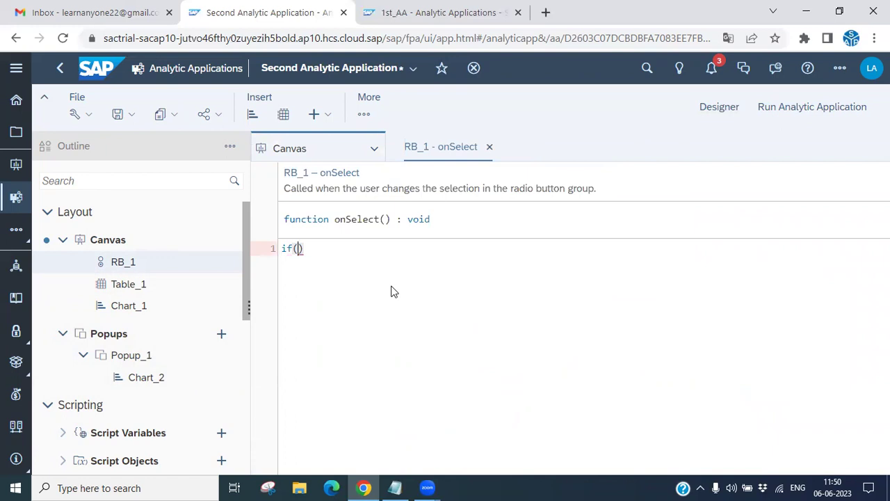
pyautogui.write('RB_1.')
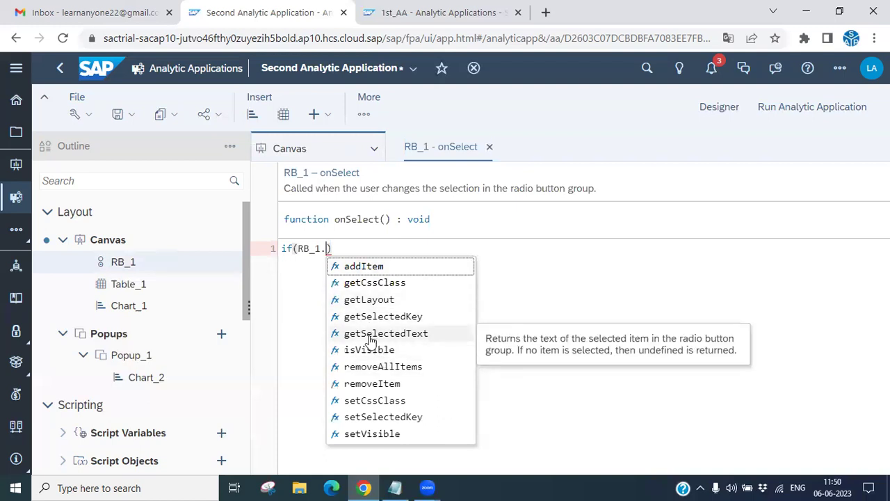
pyautogui.click(426, 336)
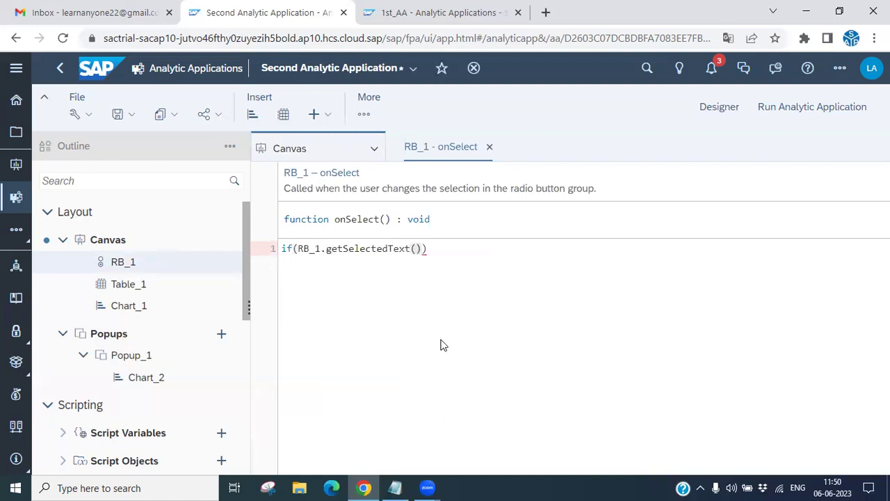
pyautogui.write('=== "')
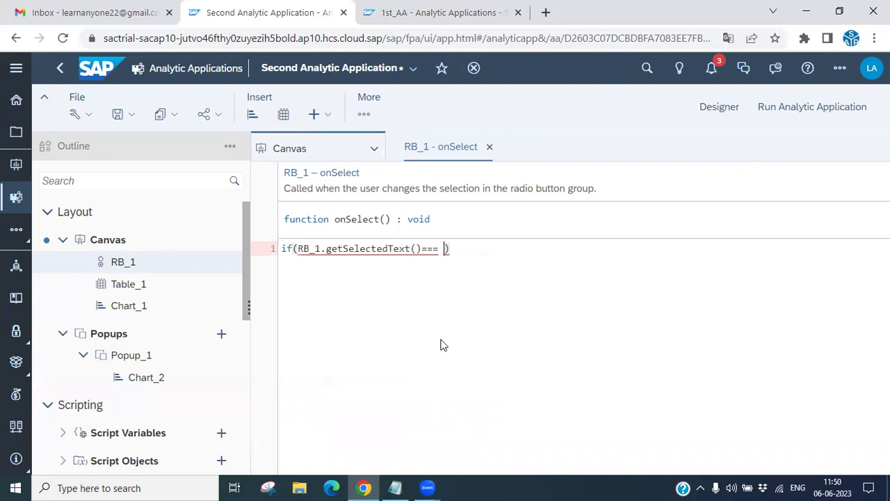
pyautogui.write('Char')
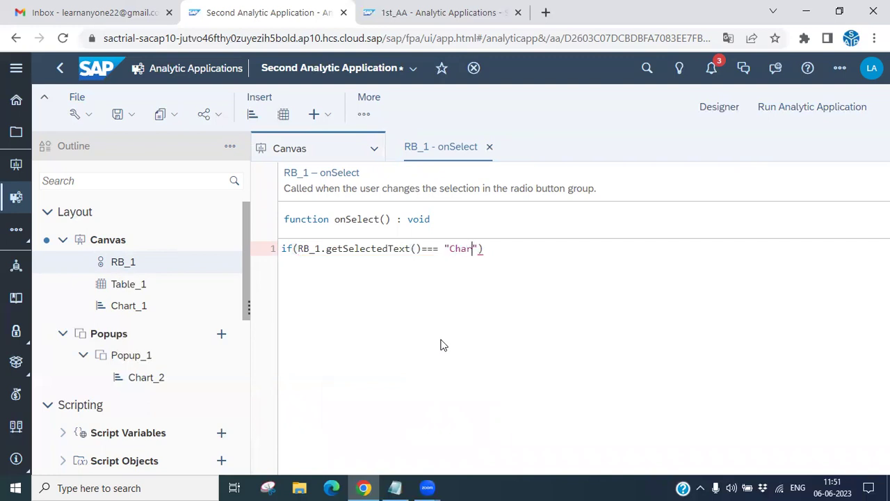
pyautogui.write('t')
pyautogui.write('{')
pyautogui.press('Return')
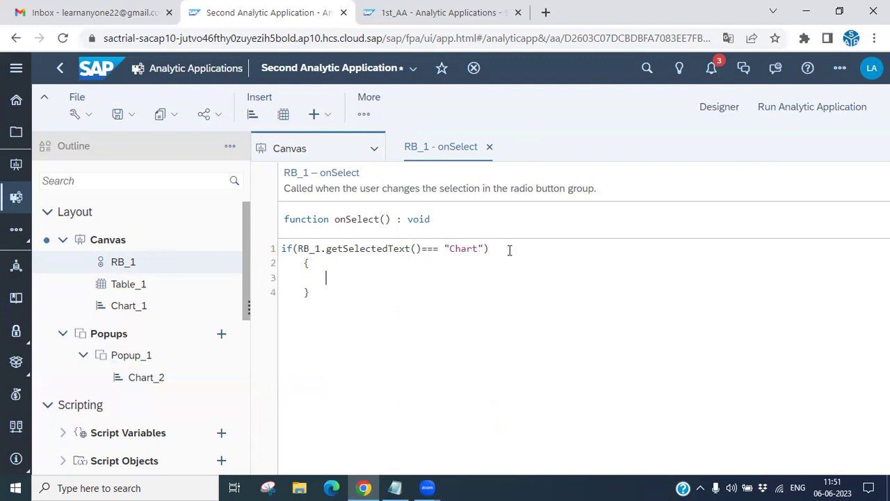
# Write Popup_1.open(); inside the braces of the Chart condition in the onSelect script and save the analytic application.
pyautogui.write('Po')
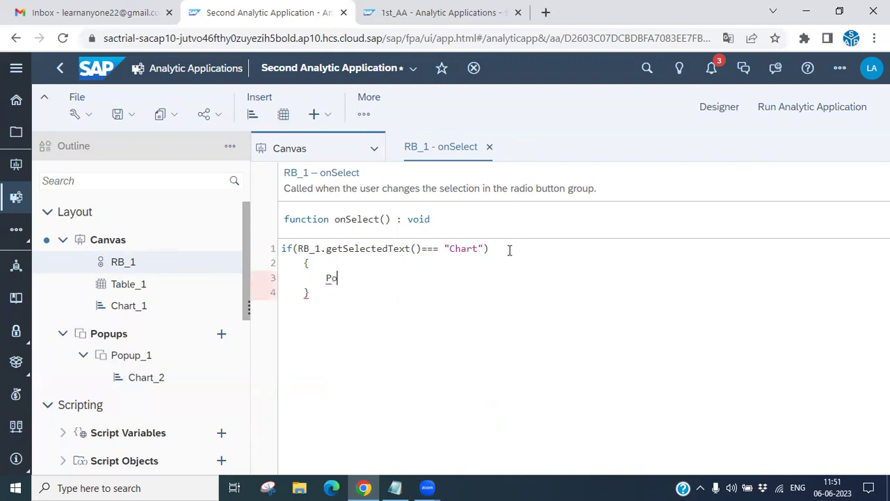
pyautogui.write('pup_1.')
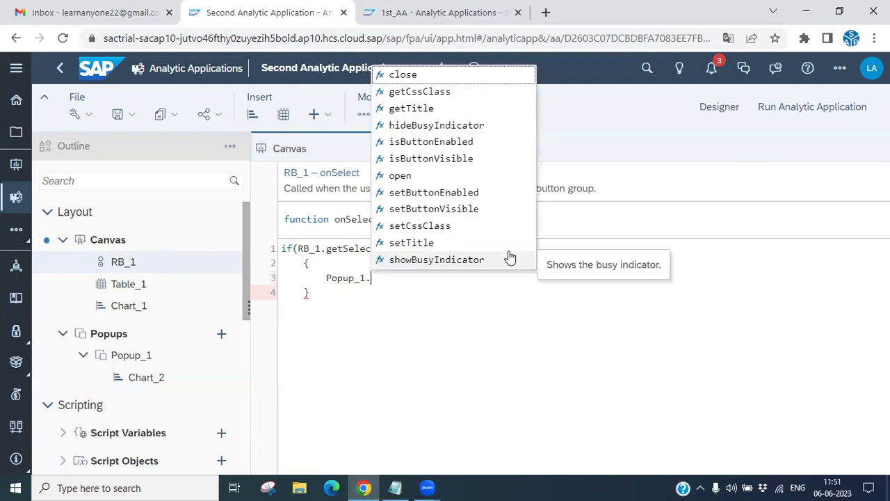
pyautogui.click(395, 175)
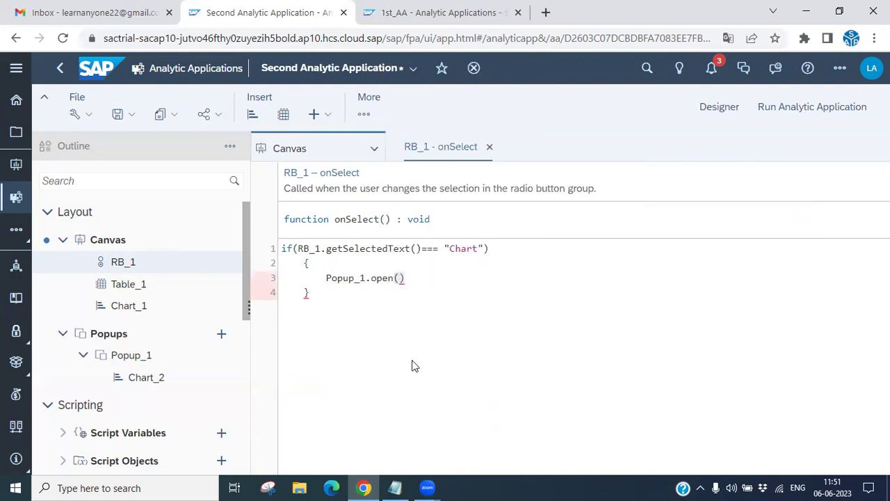
pyautogui.write(';')
pyautogui.press('Down')
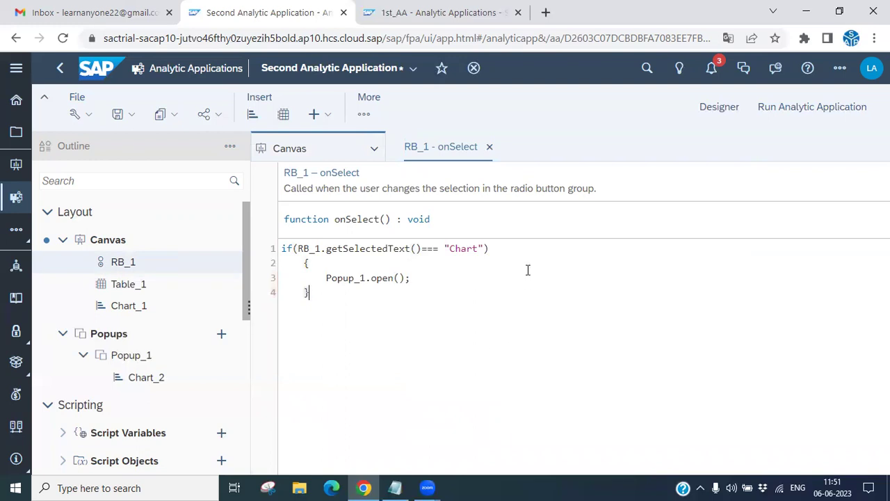
pyautogui.click(125, 114)
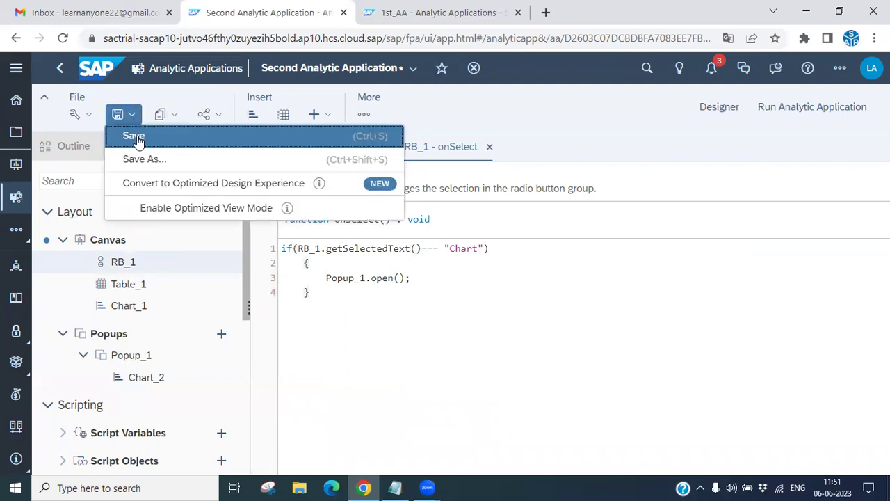
pyautogui.click(137, 137)
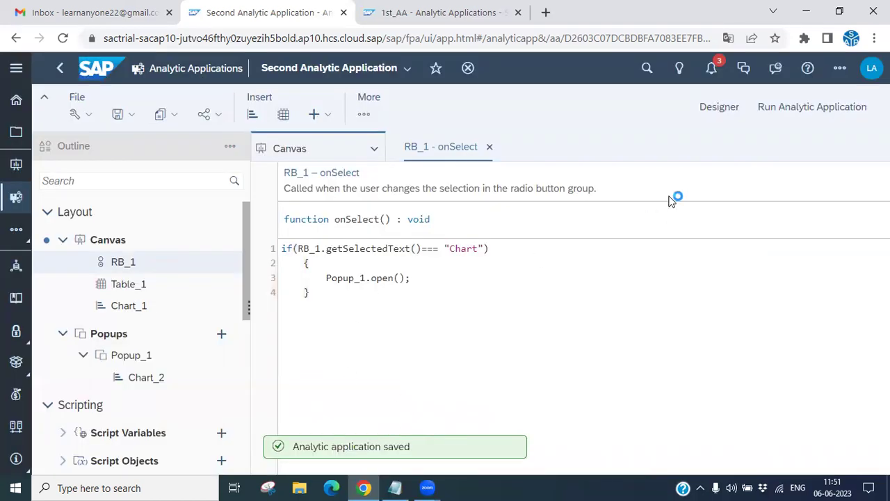
# Run the analytic application, test the radio buttons by choosing Table and then Chart, and drill down in the popup's chart.
pyautogui.click(781, 114)
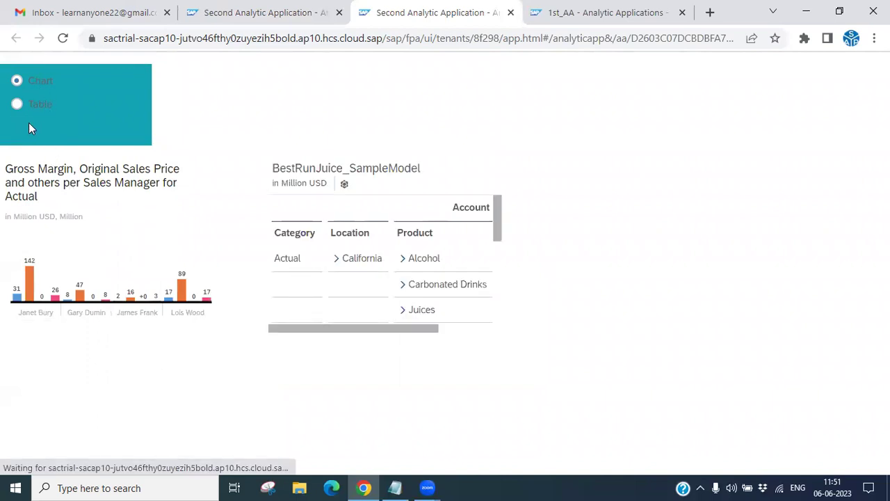
pyautogui.click(18, 104)
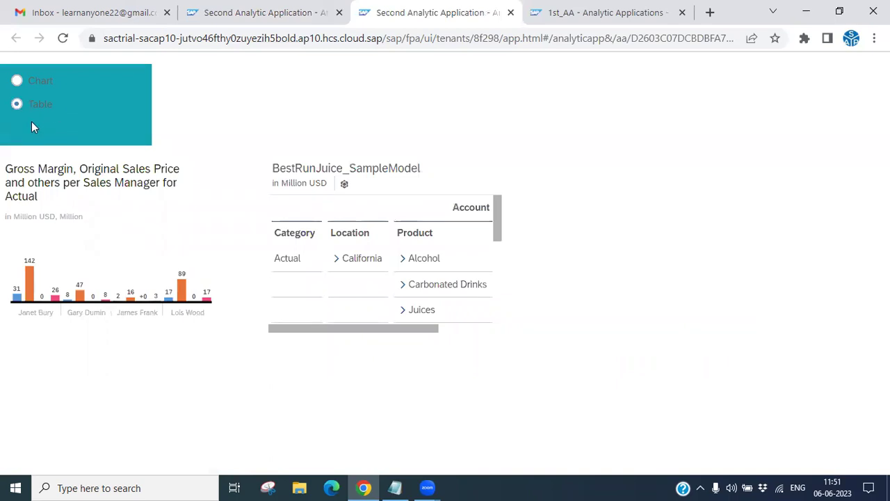
pyautogui.click(18, 81)
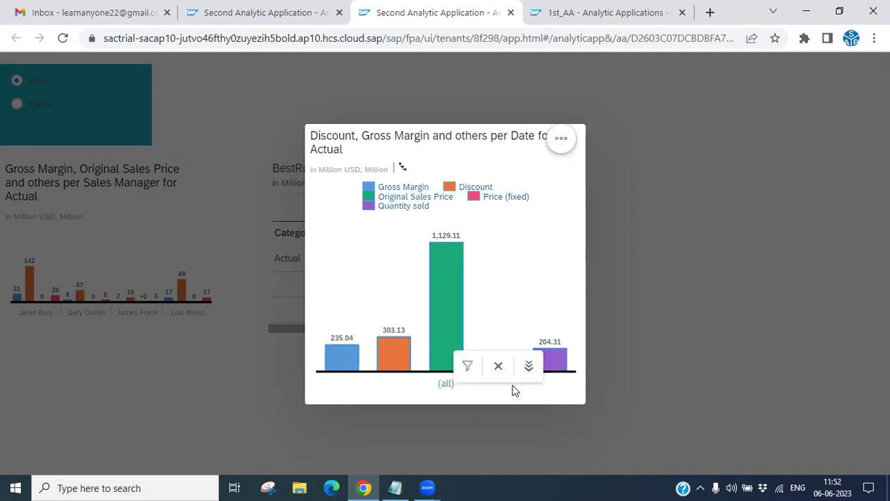
pyautogui.click(562, 138)
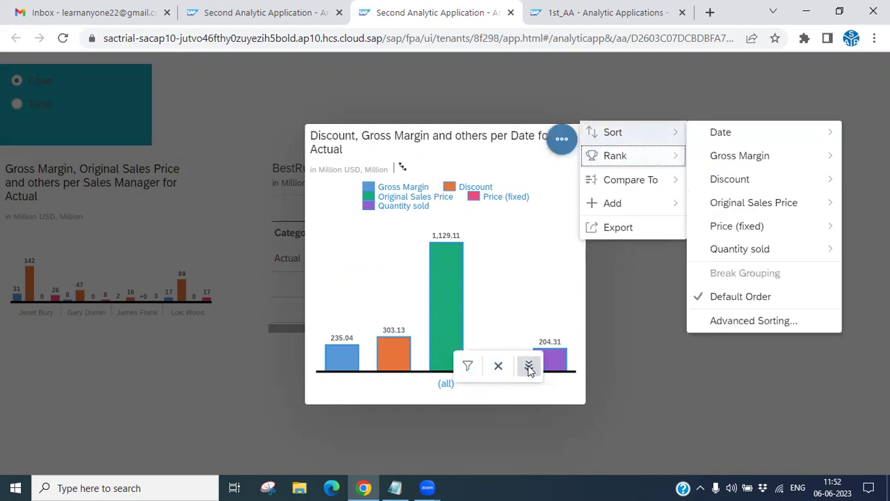
pyautogui.click(529, 366)
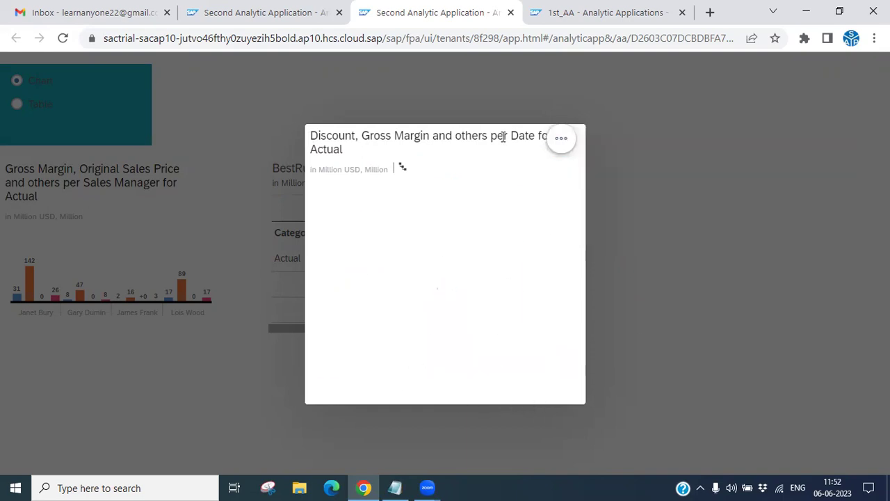
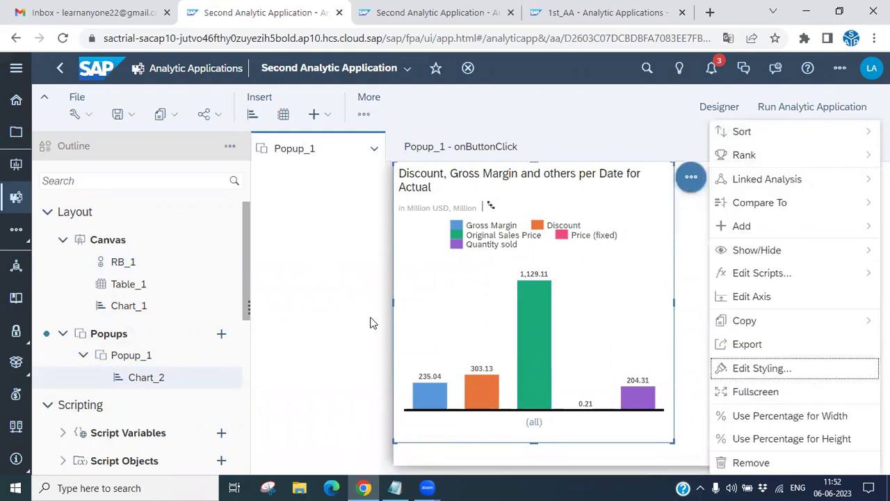
# Add a second popup to the application and insert a table into it.
pyautogui.click(342, 300)
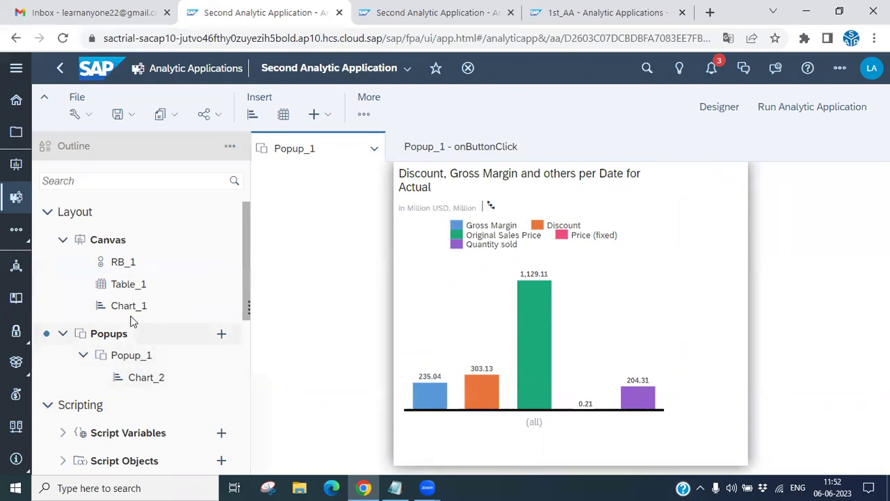
pyautogui.click(130, 285)
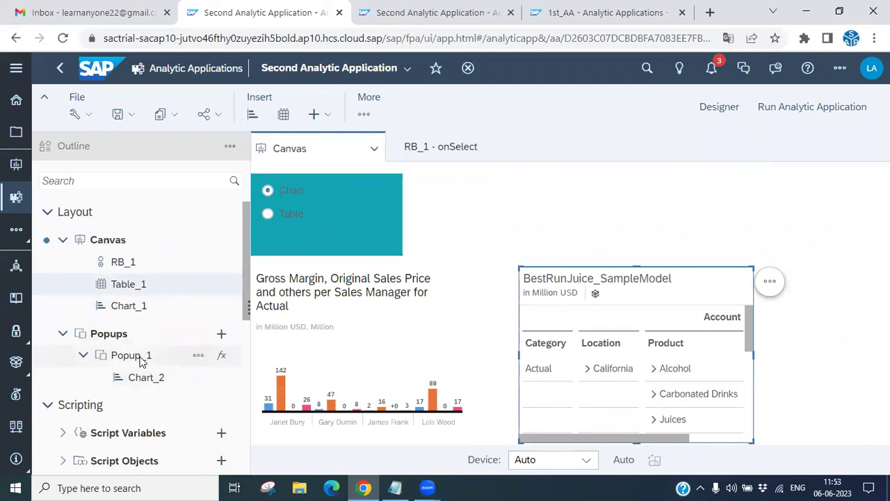
pyautogui.click(221, 336)
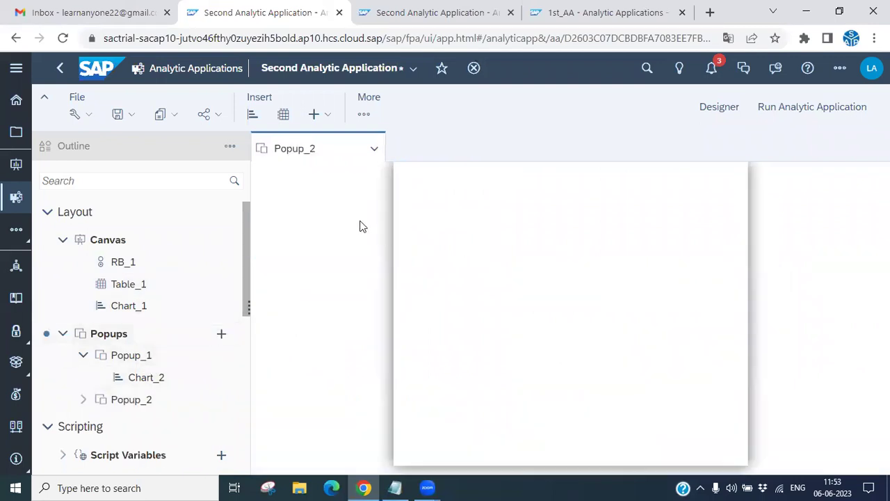
pyautogui.click(283, 114)
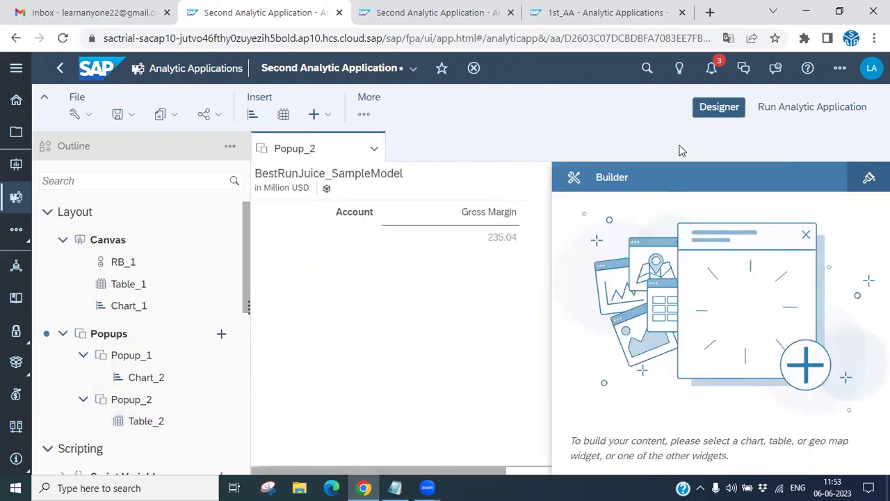
# Close the designer and resize the table in Popup_2, moving its top and left edges inward and extending its bottom edge slightly.
pyautogui.click(485, 265)
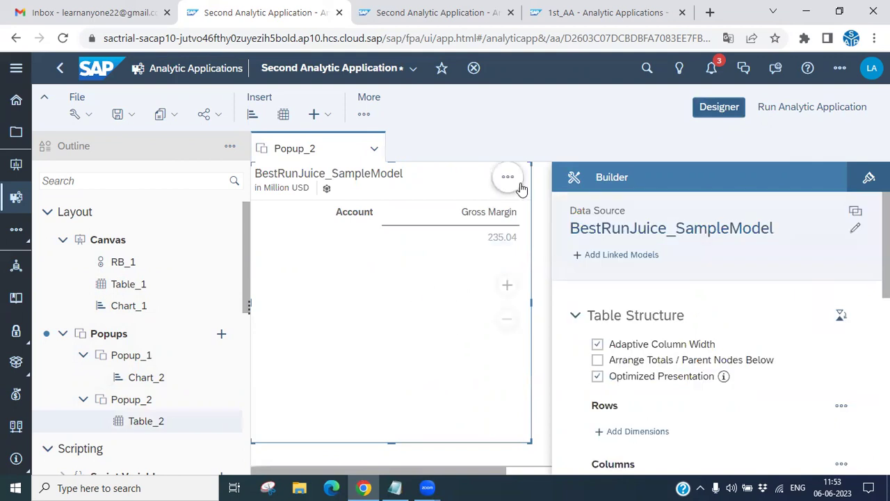
pyautogui.moveTo(387, 164); pyautogui.dragTo(397, 237)
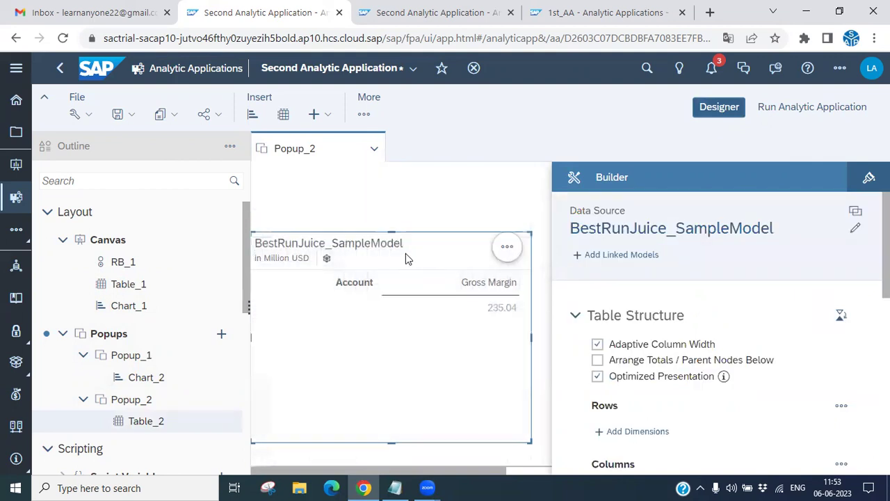
pyautogui.click(389, 218)
pyautogui.click(719, 106)
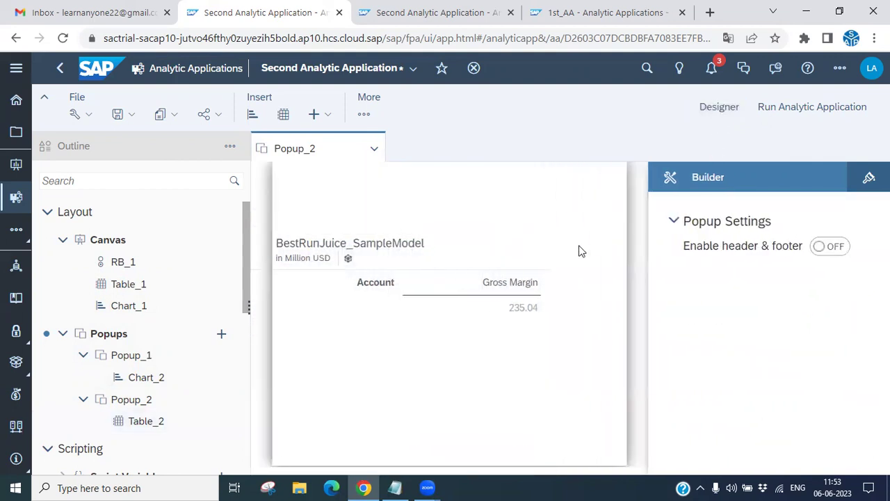
pyautogui.click(527, 295)
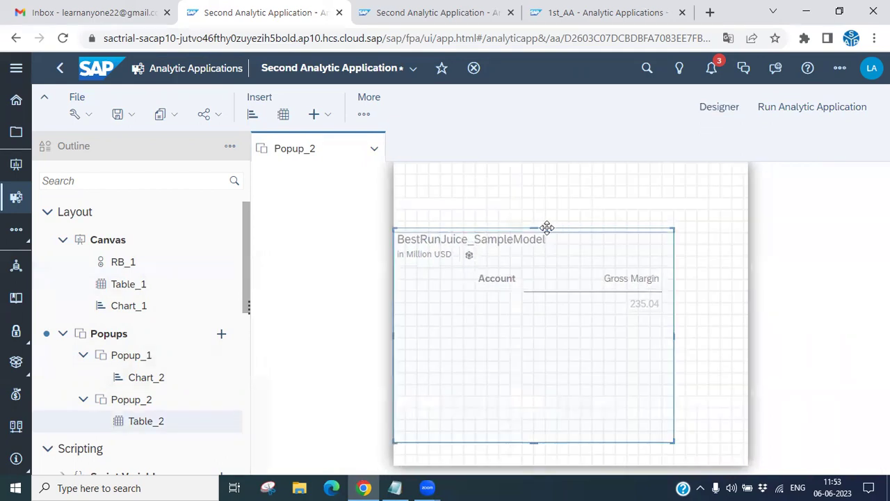
pyautogui.moveTo(394, 335); pyautogui.dragTo(430, 327)
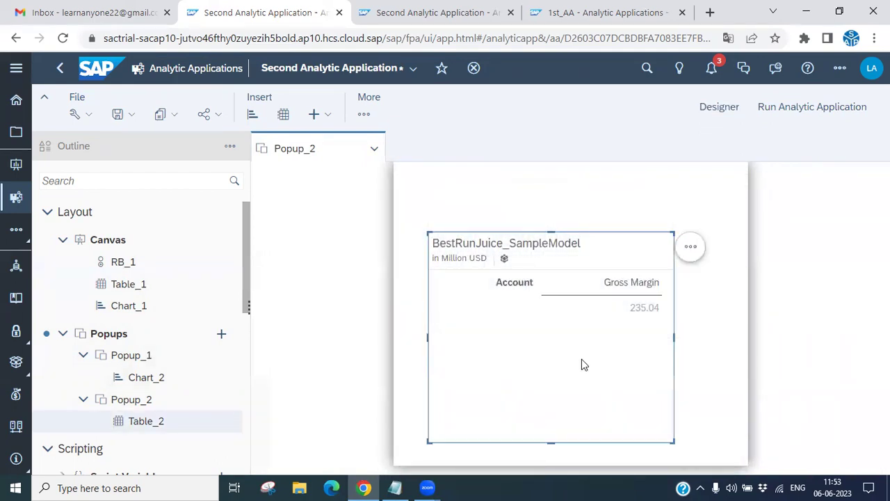
pyautogui.moveTo(551, 233); pyautogui.dragTo(551, 208)
pyautogui.moveTo(551, 442); pyautogui.dragTo(551, 454)
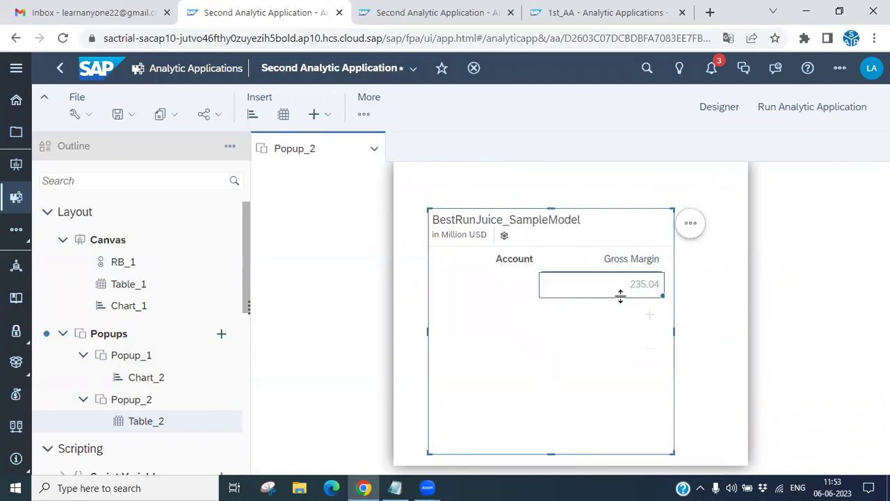
# Look through the table's available actions and the styling options of Popup_2 and its table, and close the designer.
pyautogui.click(691, 224)
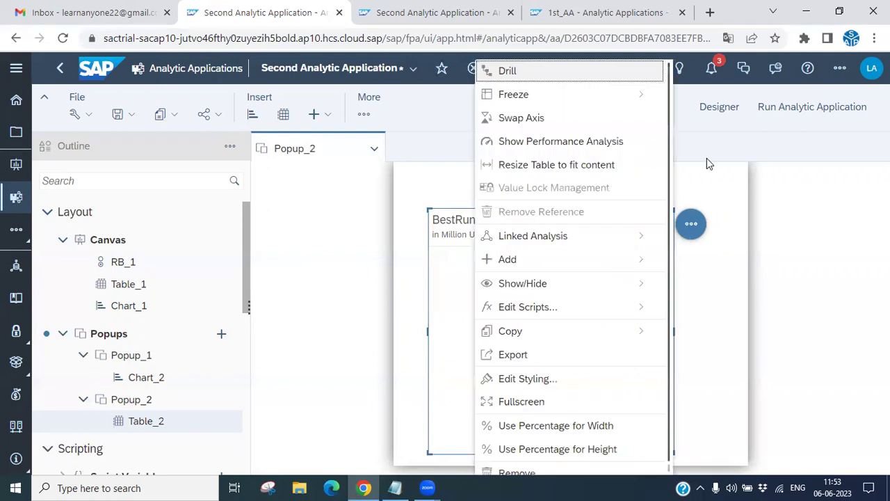
pyautogui.click(731, 293)
pyautogui.click(718, 107)
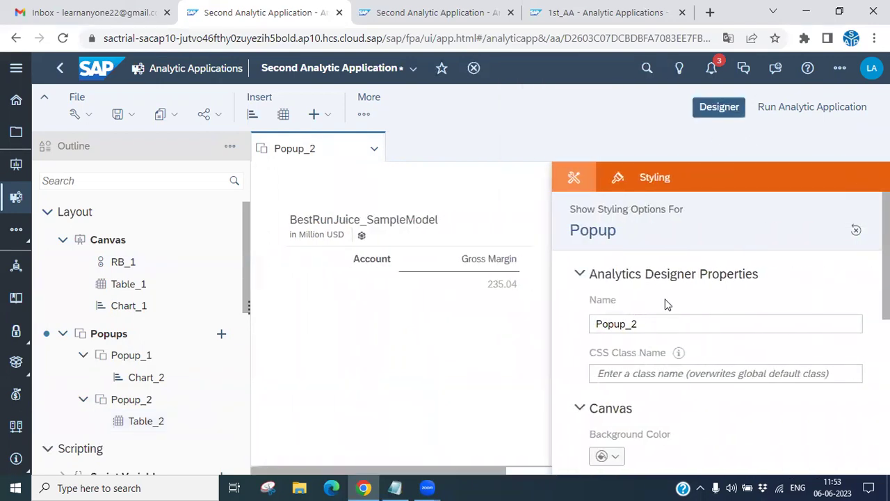
pyautogui.scroll(-3, 721, 327)
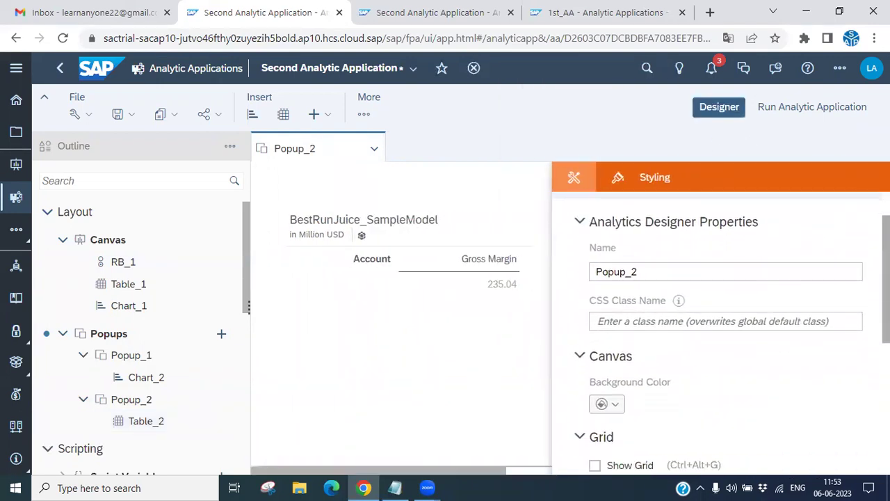
pyautogui.scroll(-2, 722, 327)
pyautogui.scroll(5, 721, 327)
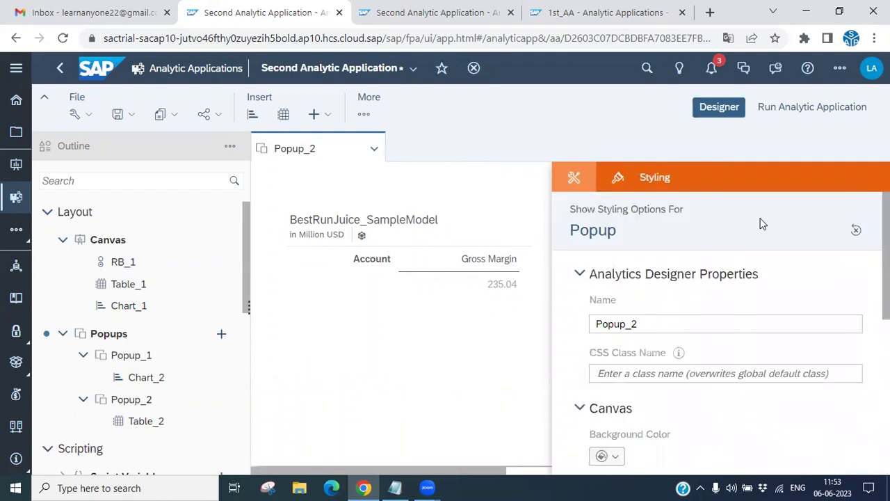
pyautogui.click(455, 325)
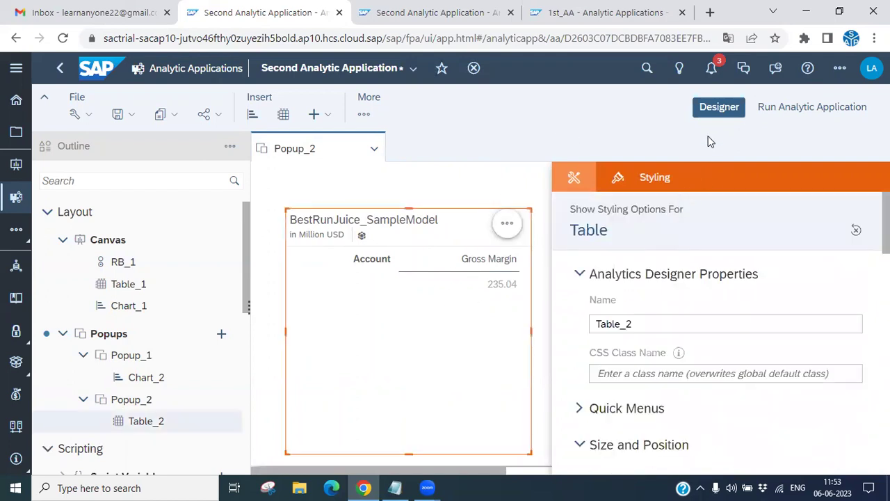
pyautogui.click(713, 106)
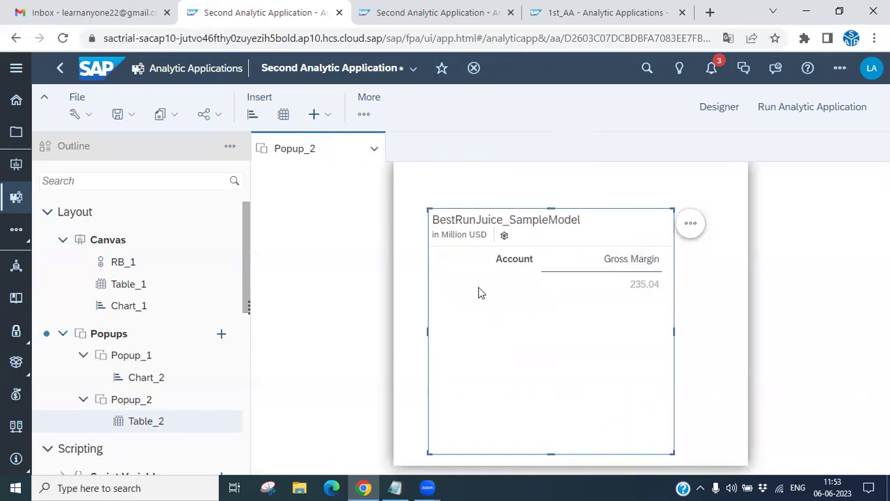
# Move the table against the left edge of Popup_2, close to the popup's upper edge.
pyautogui.moveTo(541, 207)
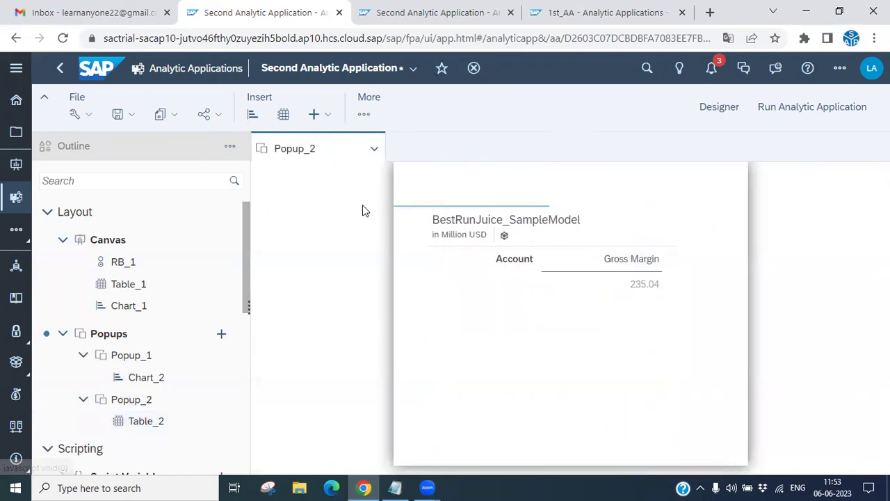
pyautogui.click(519, 250)
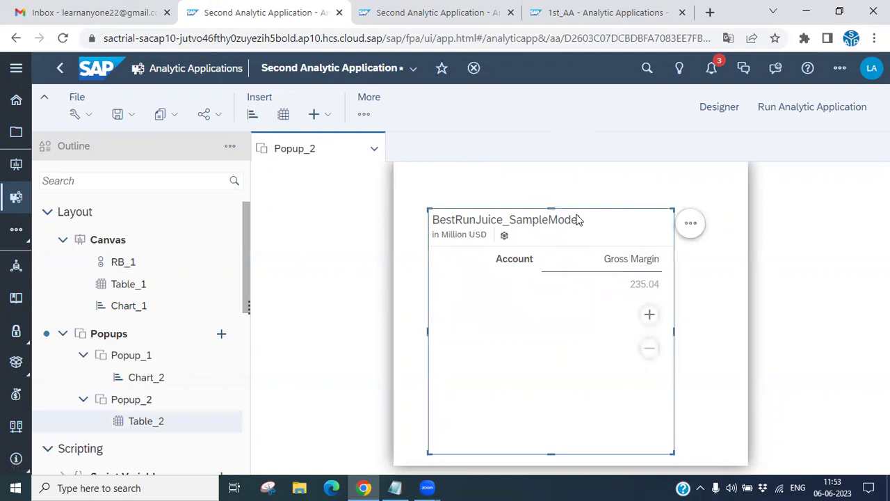
pyautogui.moveTo(564, 209); pyautogui.dragTo(394, 176)
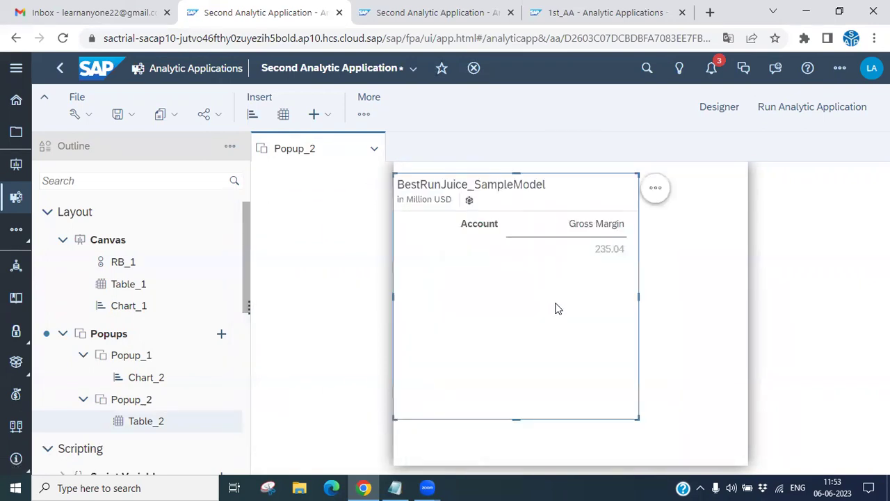
# Add the Cross Calculations, Category, Date and Product dimensions to the rows of the table in Popup_2.
pyautogui.click(713, 118)
pyautogui.scroll(-2, 671, 351)
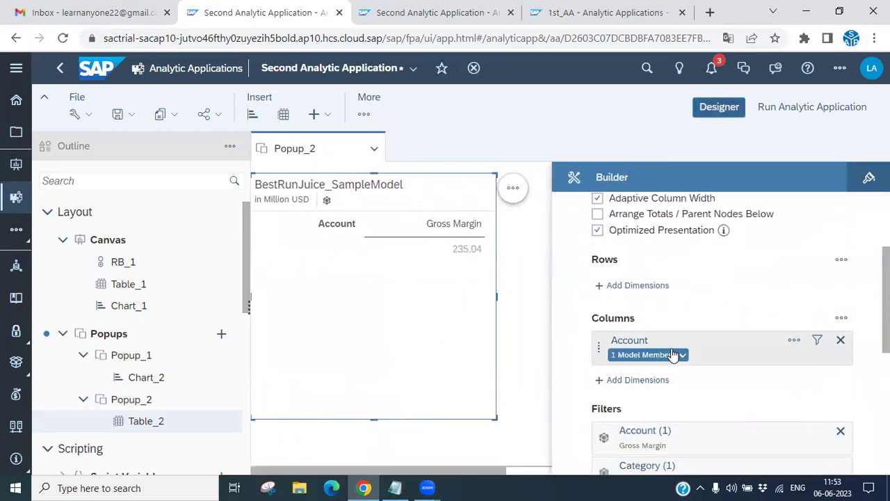
pyautogui.click(637, 286)
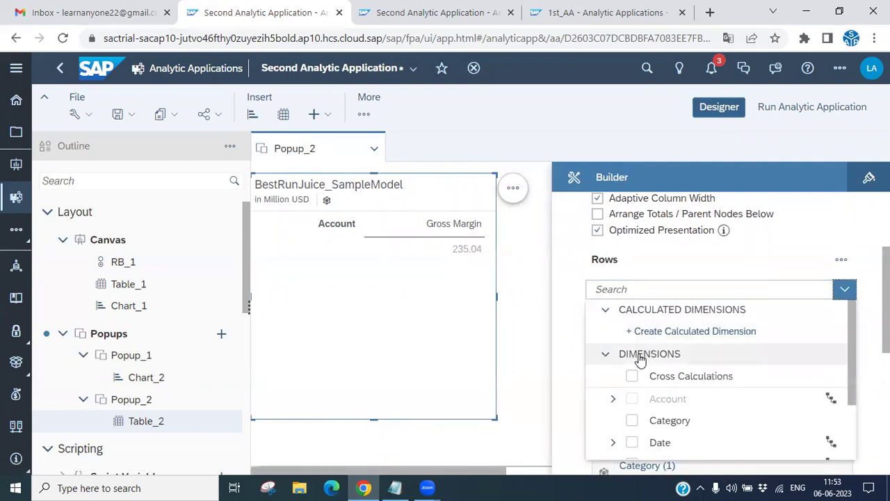
pyautogui.click(632, 376)
pyautogui.click(631, 421)
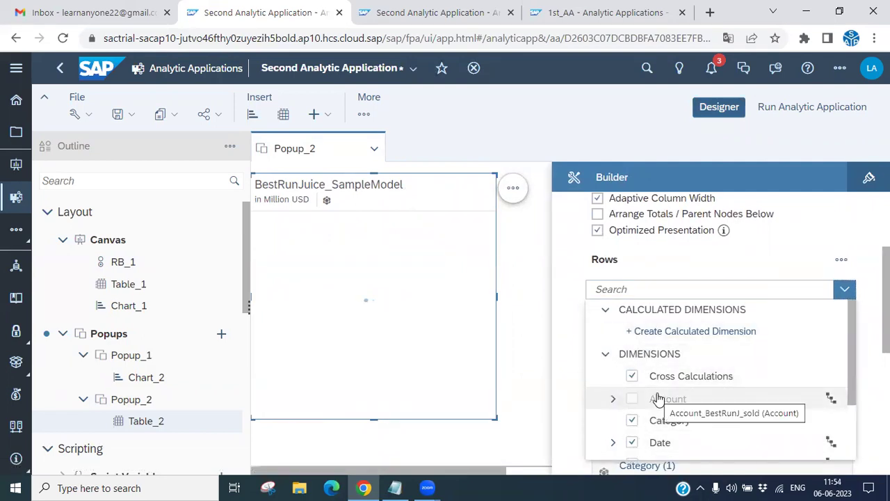
pyautogui.scroll(-3, 664, 375)
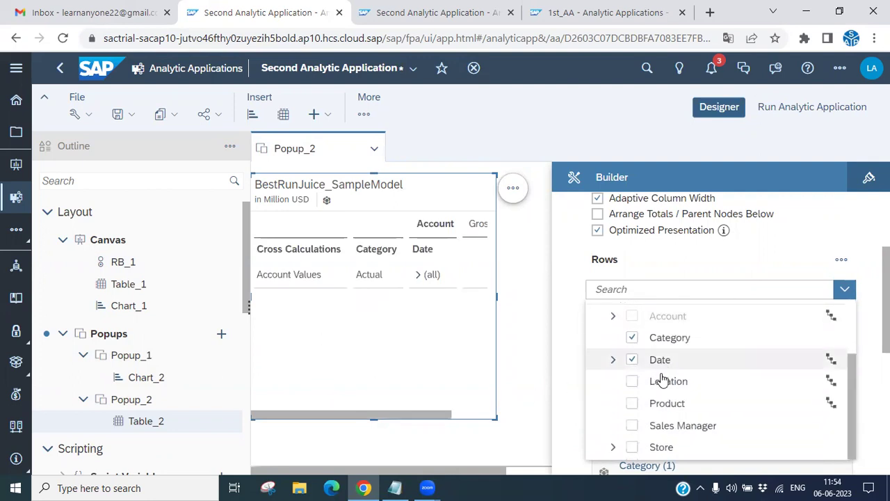
pyautogui.click(632, 405)
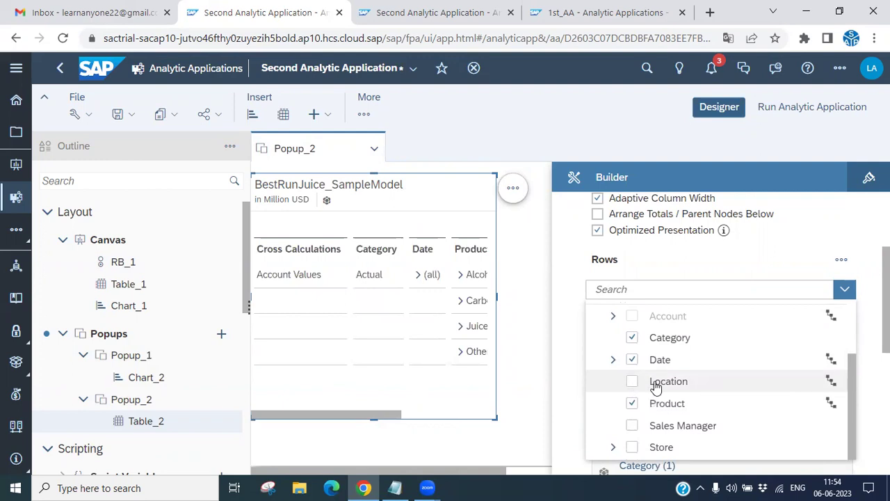
# Remove Category and Date from the table's rows and add Sales Manager and Location instead.
pyautogui.click(632, 338)
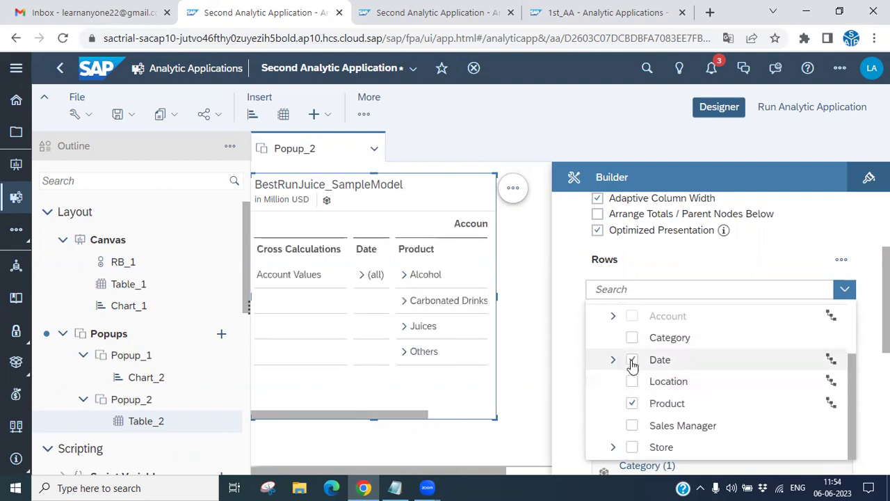
pyautogui.click(632, 361)
pyautogui.click(632, 426)
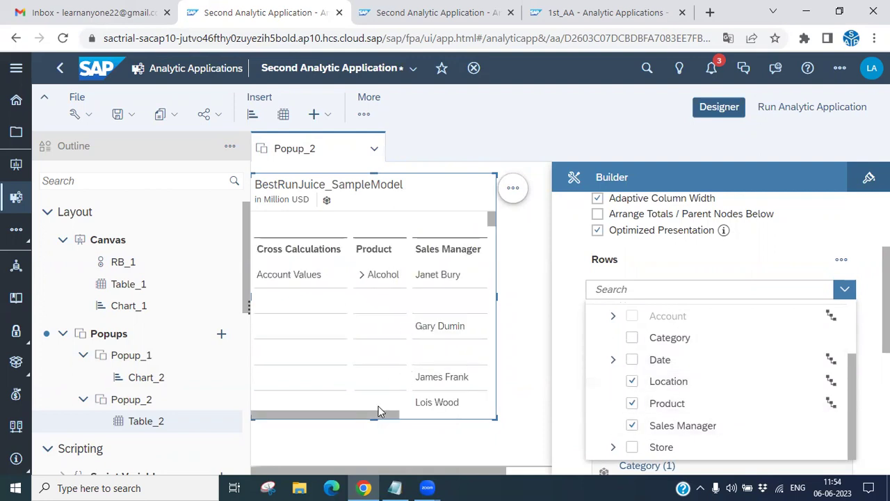
pyautogui.click(440, 421)
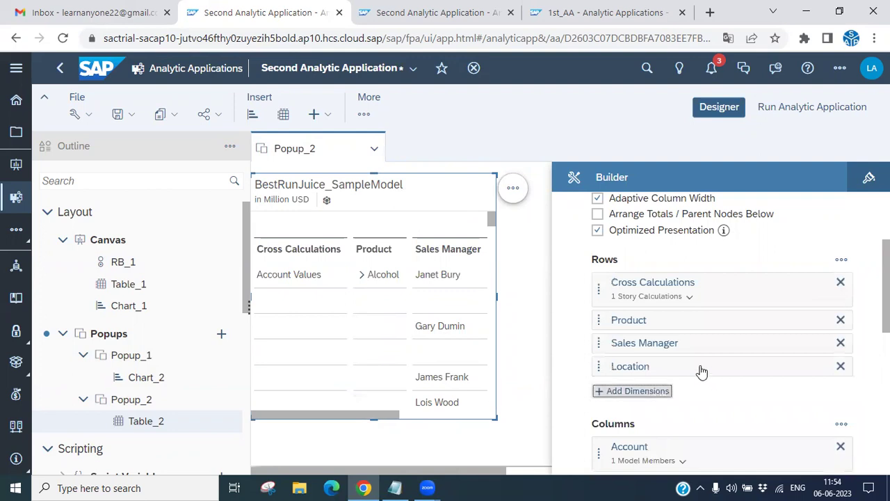
# Add the Category dimension to the columns of the Popup_2 table and close the designer.
pyautogui.scroll(-1, 726, 366)
pyautogui.click(637, 342)
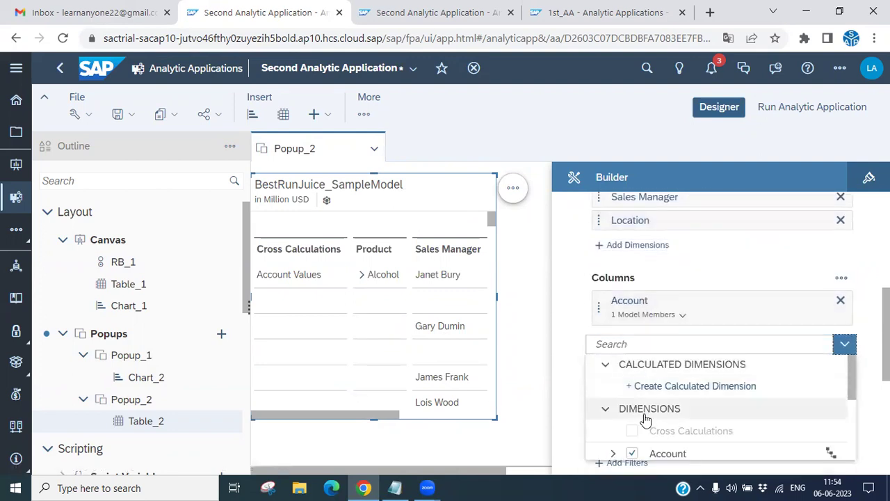
pyautogui.scroll(-1, 644, 417)
pyautogui.click(632, 402)
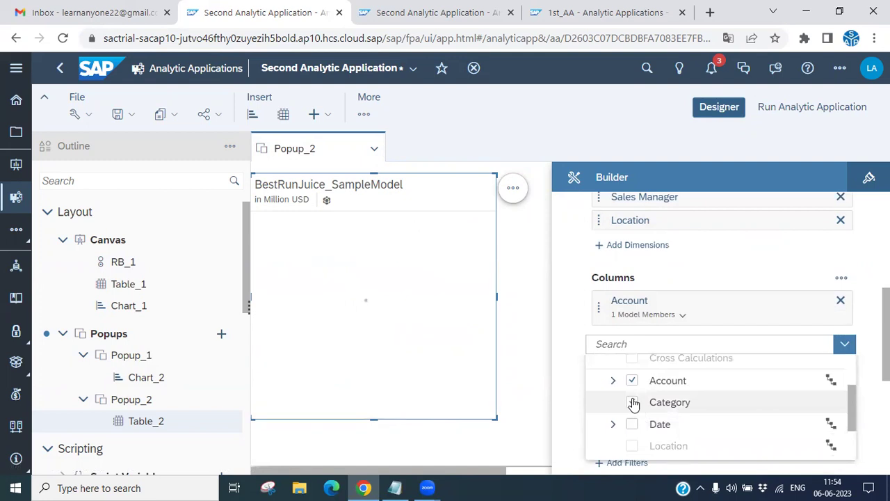
pyautogui.scroll(-2, 656, 417)
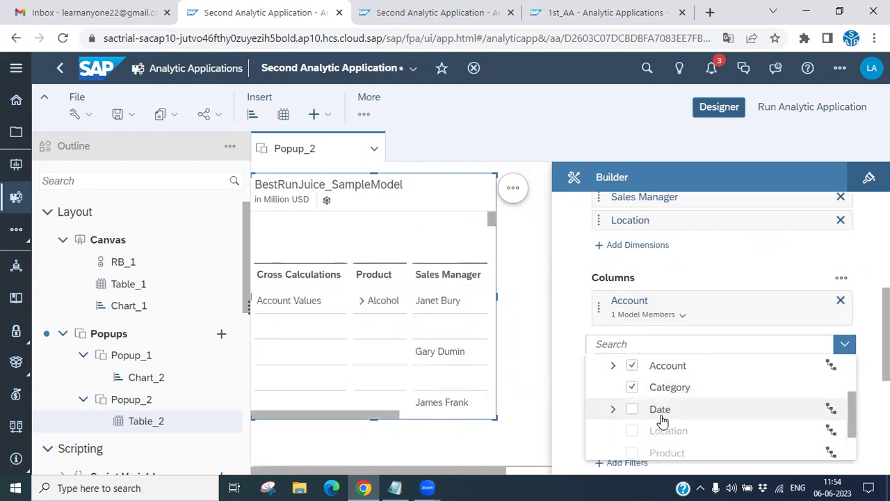
pyautogui.click(570, 239)
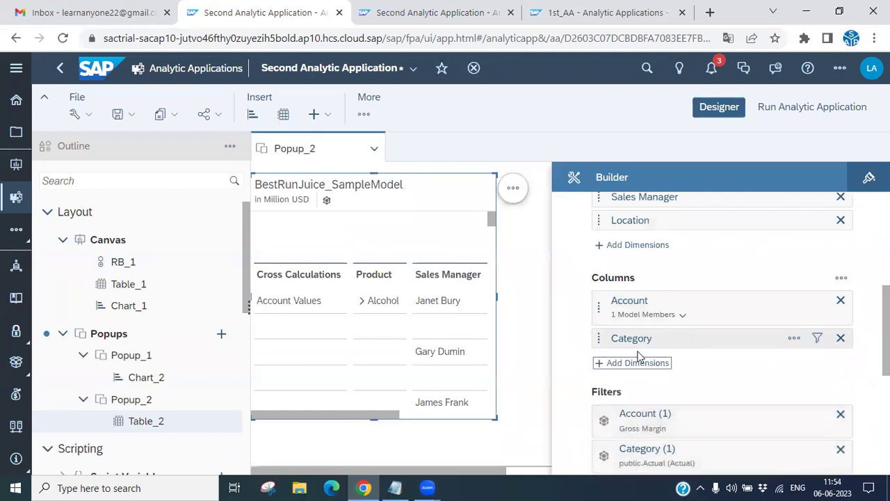
pyautogui.click(711, 107)
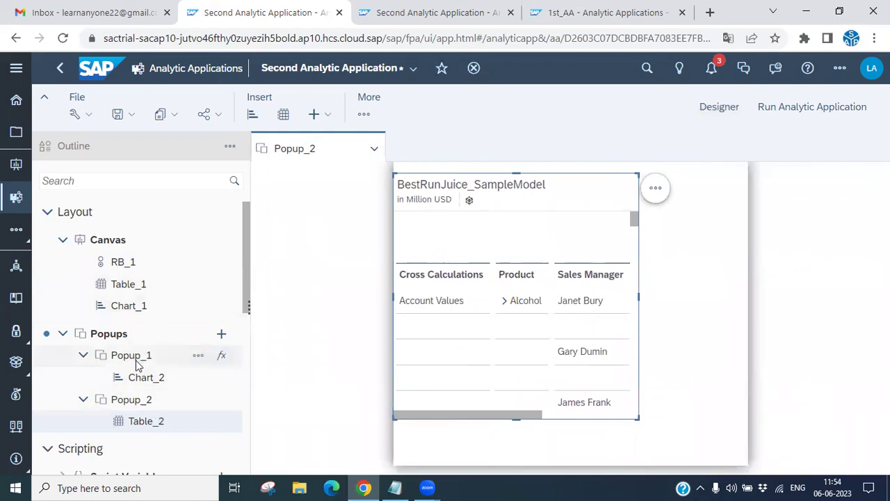
# Script Popup_2's onButtonClick event with Popup_2.close(); and save the application.
pyautogui.click(222, 401)
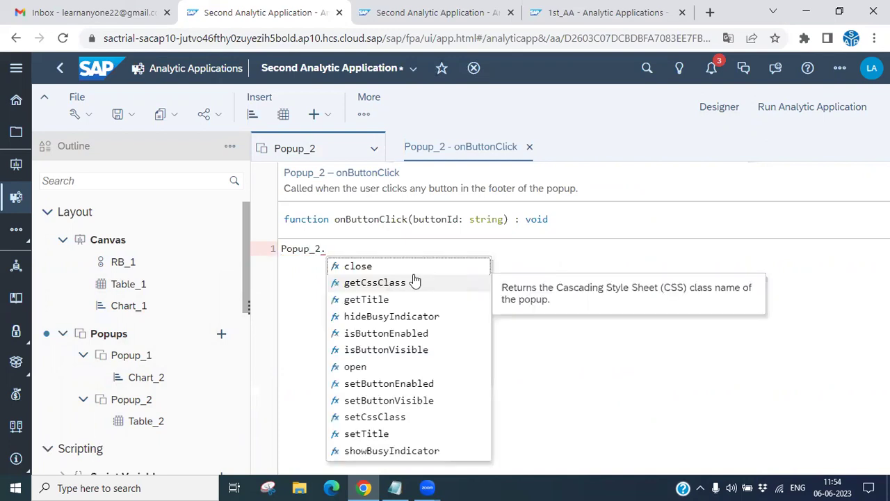
pyautogui.click(360, 264)
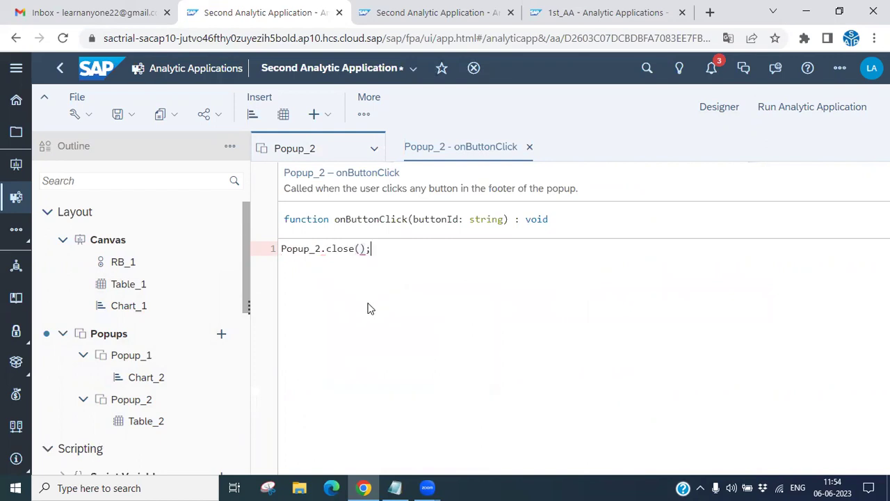
pyautogui.click(120, 115)
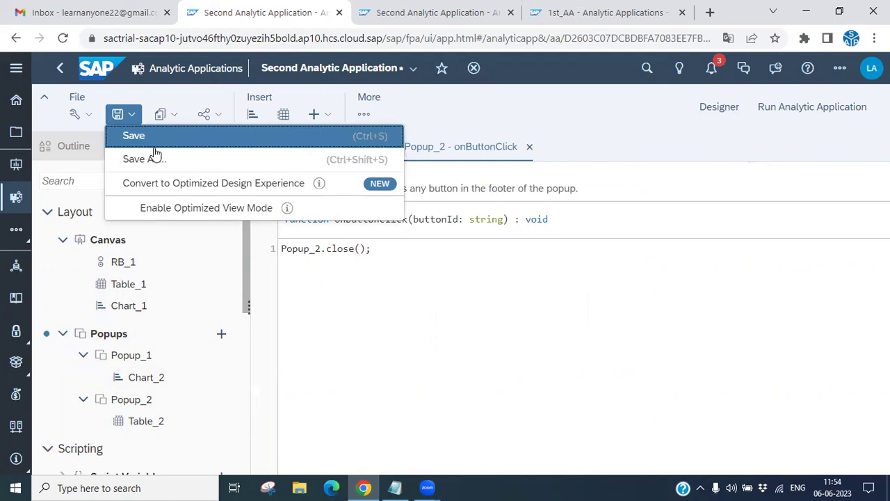
pyautogui.click(148, 135)
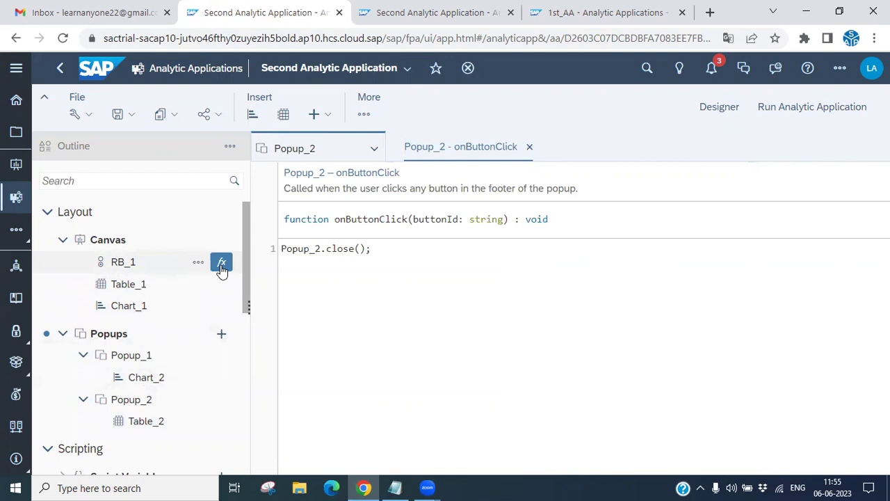
# Open RB_1's onSelect script and compare it with the radio button script in the 1st_AA application, checking the running application as well.
pyautogui.click(221, 263)
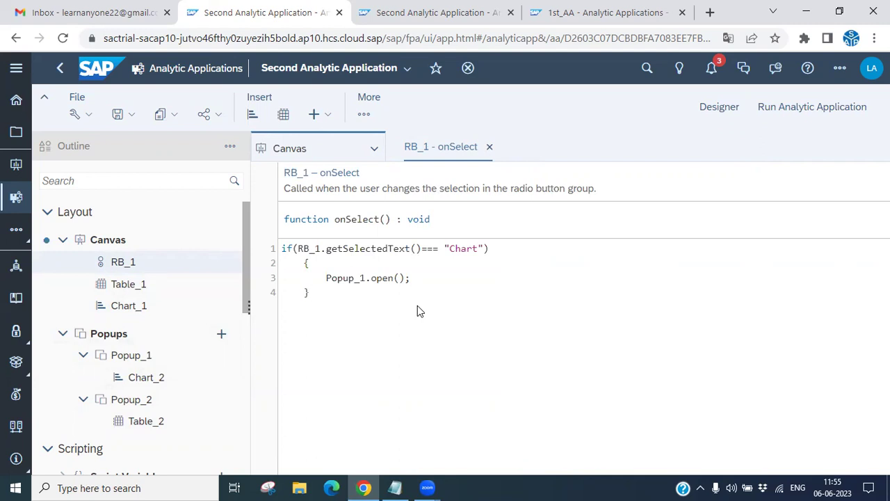
pyautogui.click(603, 21)
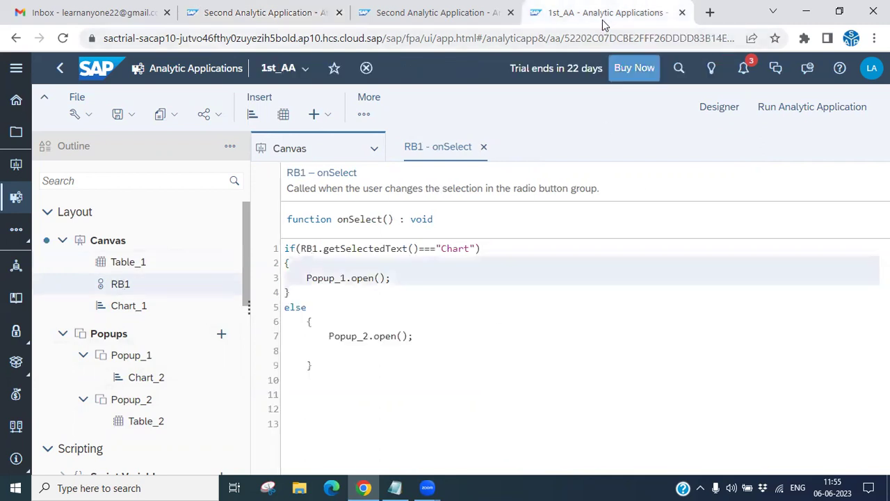
pyautogui.click(404, 18)
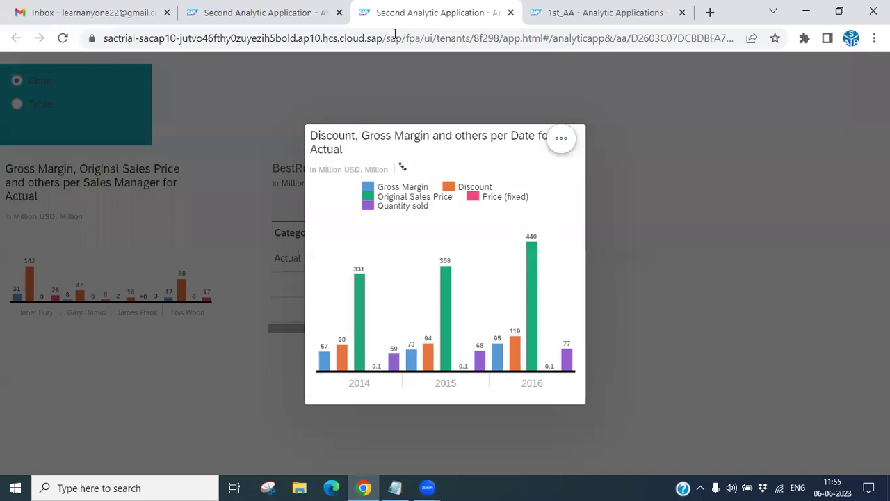
pyautogui.click(263, 14)
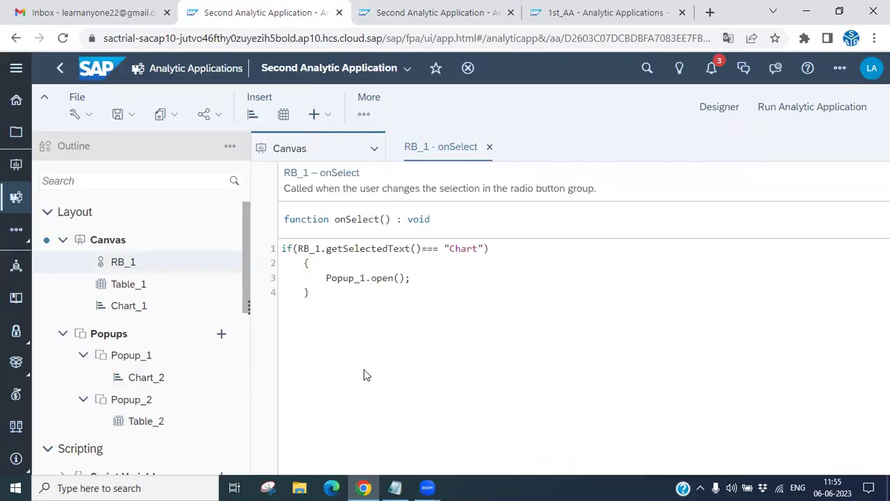